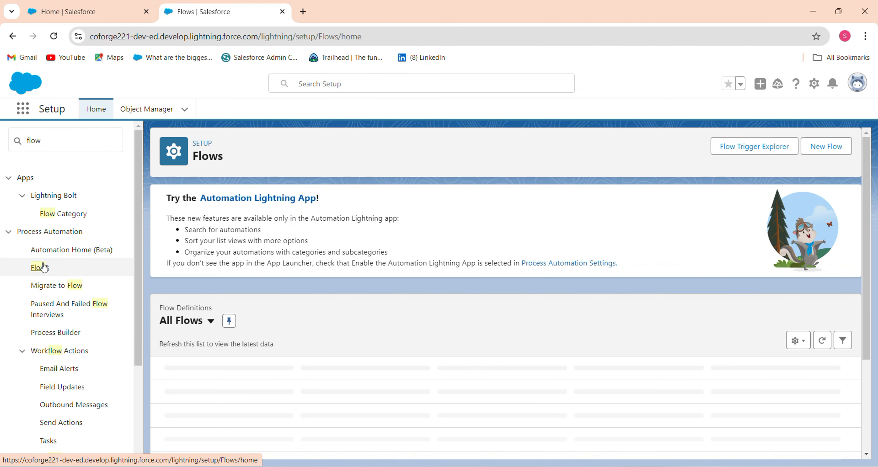
Create a Screen Flow from scratch and add a Screen element between Start and End
{"action": "left_click", "coordinate": [834, 154]}
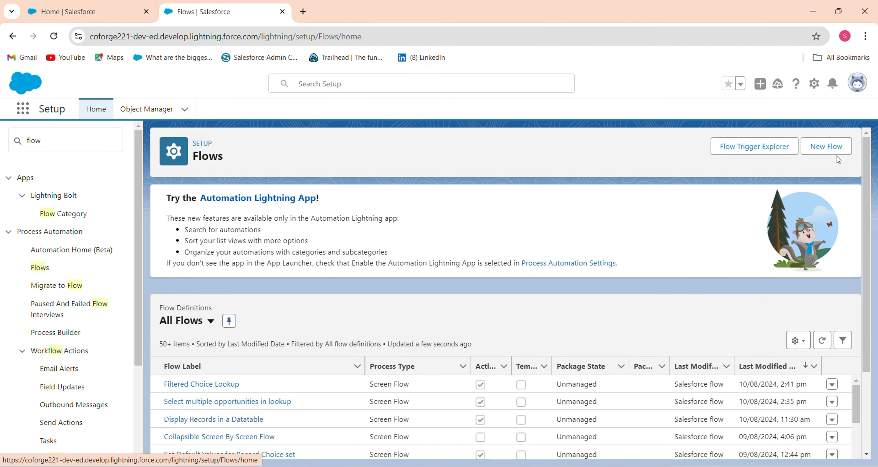
{"action": "left_click", "coordinate": [825, 146]}
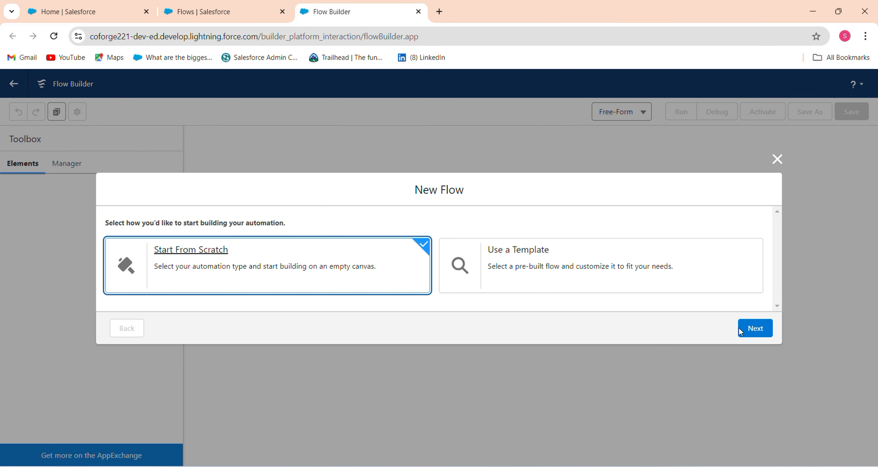
{"action": "left_click", "coordinate": [739, 327]}
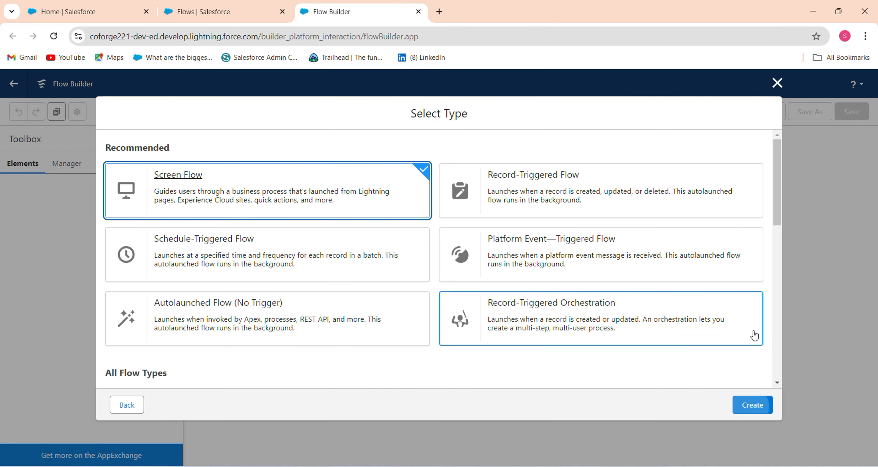
{"action": "left_click", "coordinate": [752, 408]}
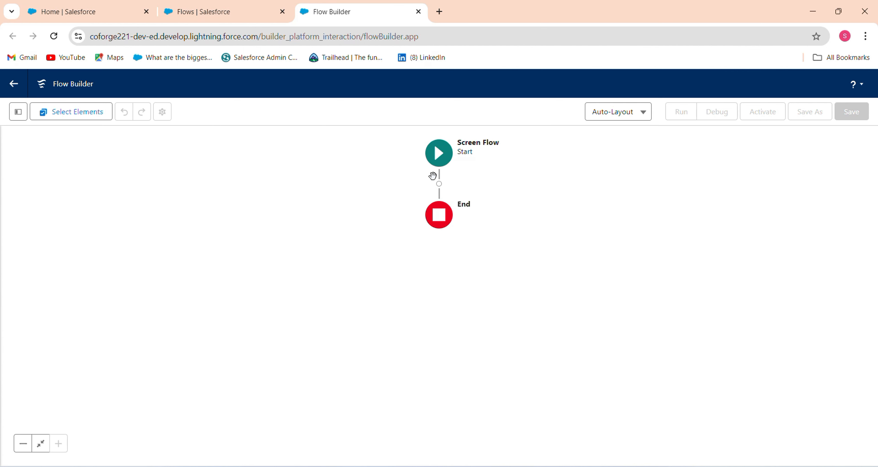
{"action": "left_click", "coordinate": [439, 184]}
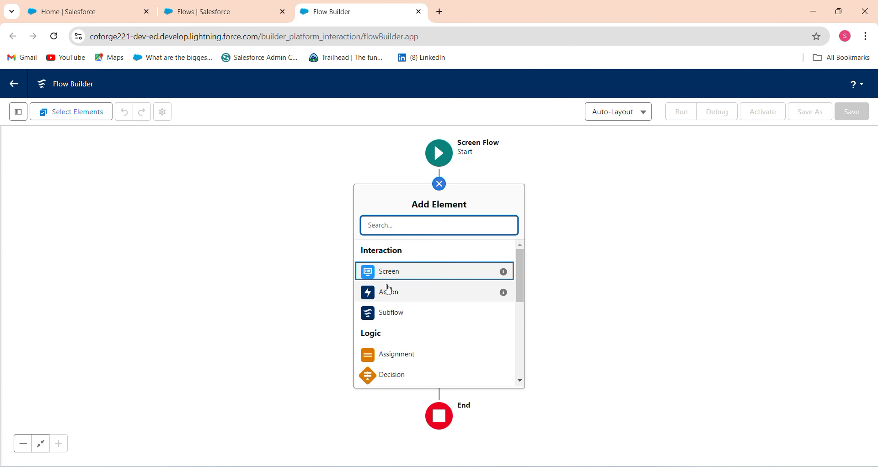
{"action": "left_click", "coordinate": [405, 273]}
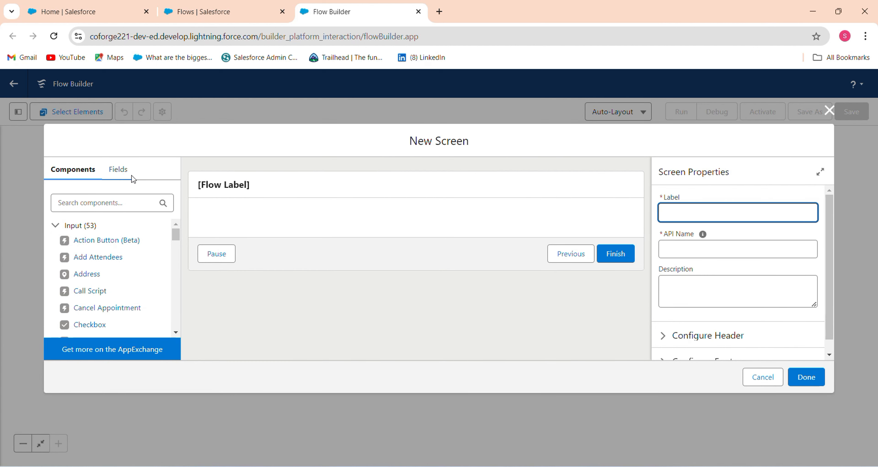
Create a record variable named VarOpportunity for the Opportunity object as the source of the screen's record fields
{"action": "left_click", "coordinate": [118, 172]}
{"action": "left_click", "coordinate": [83, 258]}
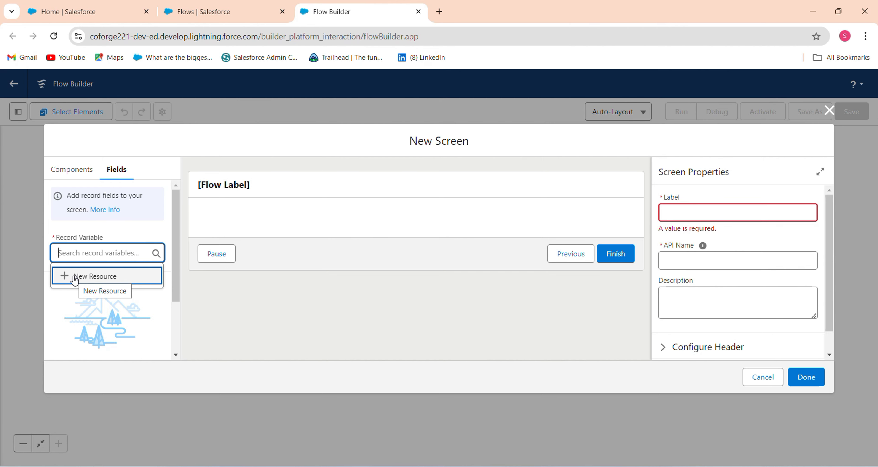
{"action": "left_click", "coordinate": [75, 280]}
{"action": "left_click", "coordinate": [219, 181]}
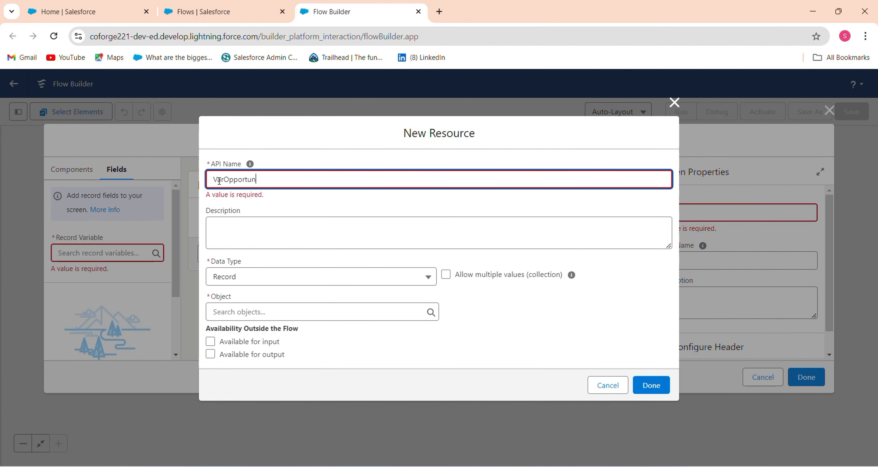
{"action": "type", "text": "VarOpportunity"}
{"action": "left_click", "coordinate": [261, 311]}
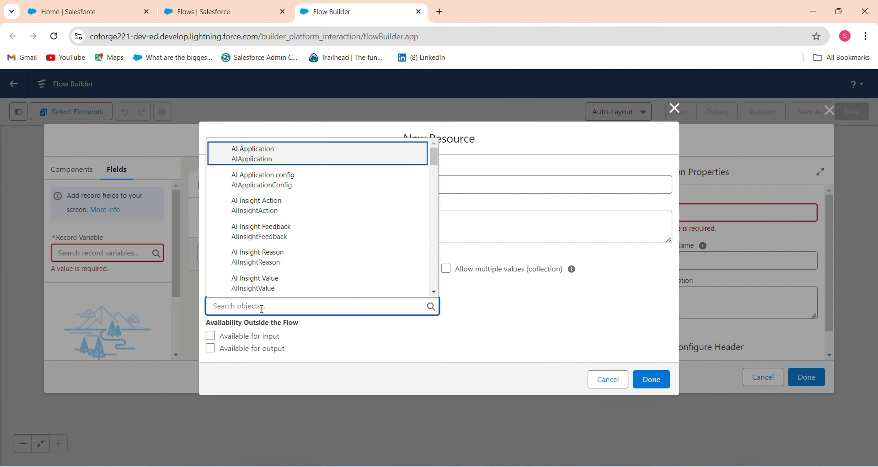
{"action": "type", "text": "opp"}
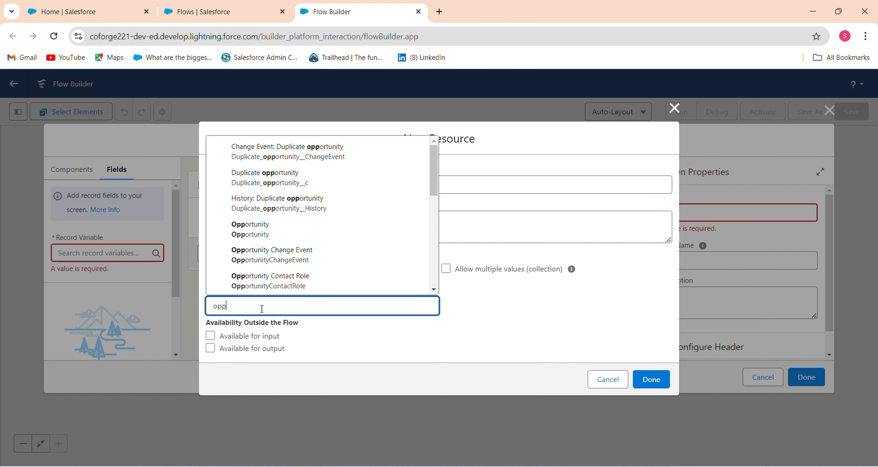
{"action": "type", "text": "ortuni"}
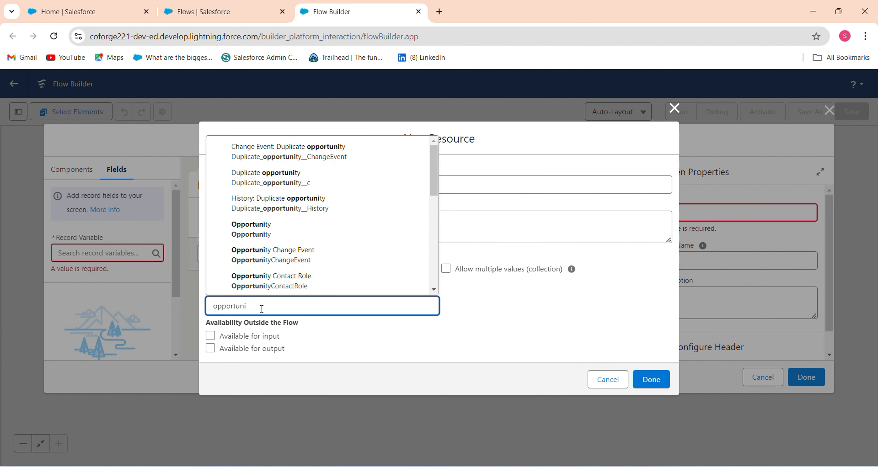
{"action": "left_click", "coordinate": [254, 230]}
{"action": "left_click", "coordinate": [254, 230]}
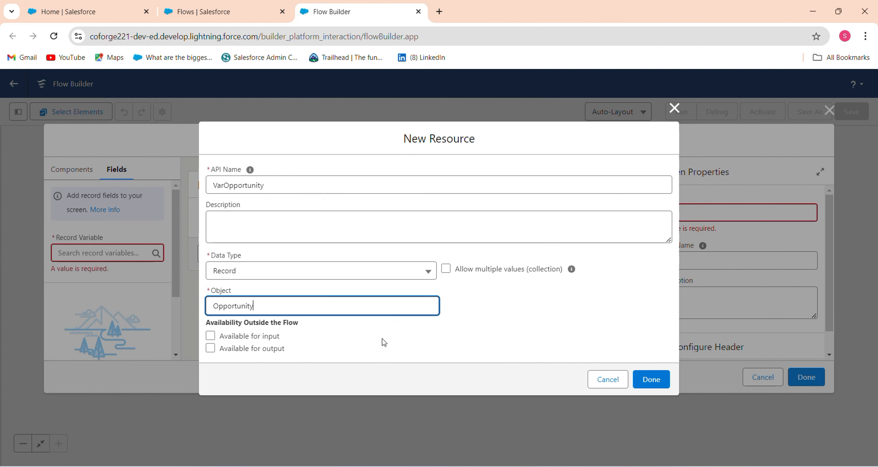
{"action": "left_click", "coordinate": [649, 379]}
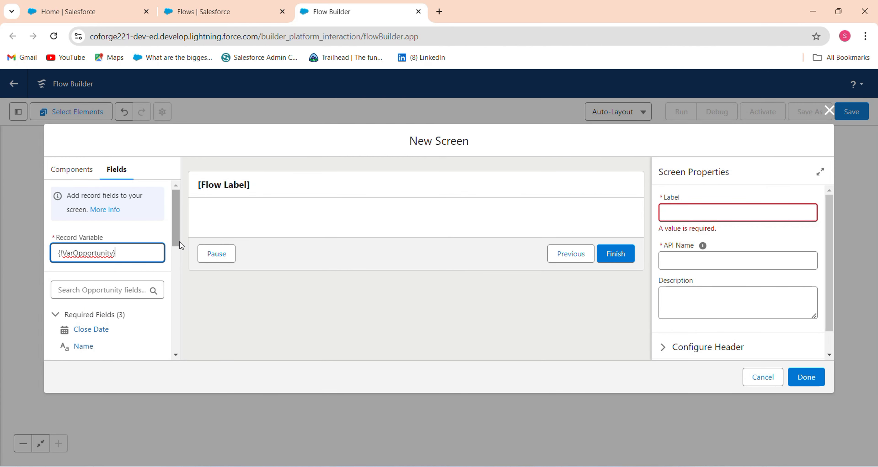
Place the Opportunity's Account ID field on the screen and examine its field information, including the data type
{"action": "left_click_drag", "start_coordinate": [174, 243], "coordinate": [172, 271]}
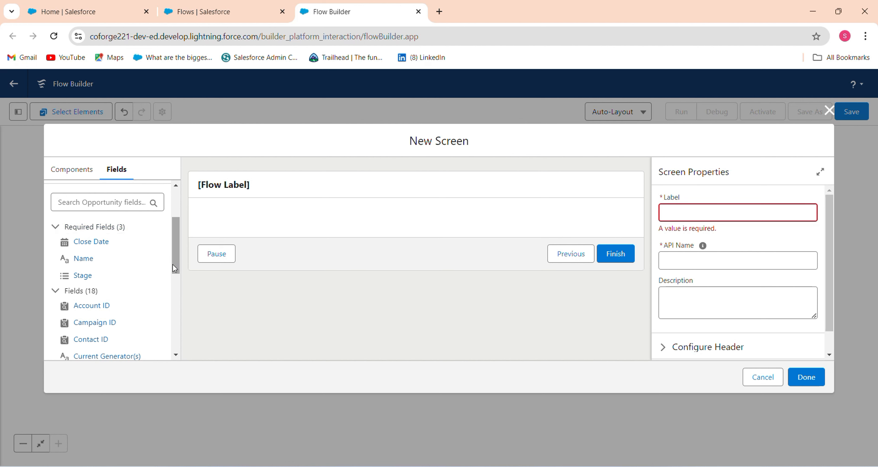
{"action": "left_click_drag", "start_coordinate": [172, 265], "coordinate": [167, 295]}
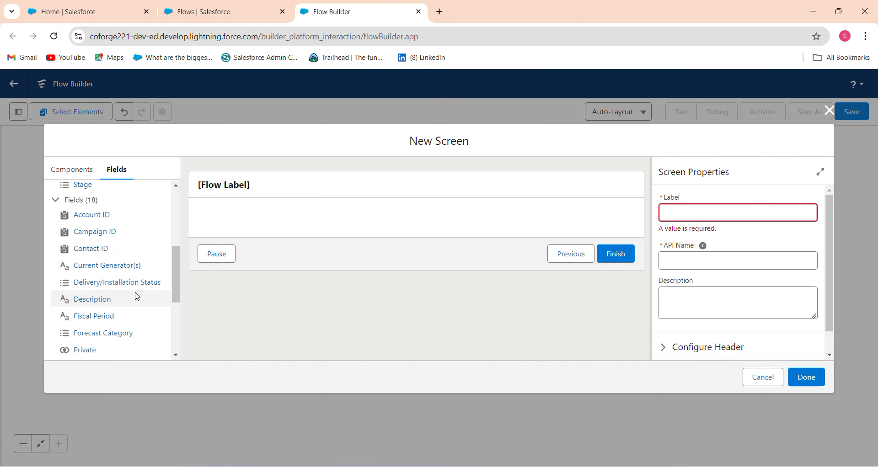
{"action": "left_click_drag", "start_coordinate": [173, 287], "coordinate": [170, 266]}
{"action": "left_click_drag", "start_coordinate": [96, 295], "coordinate": [294, 223]}
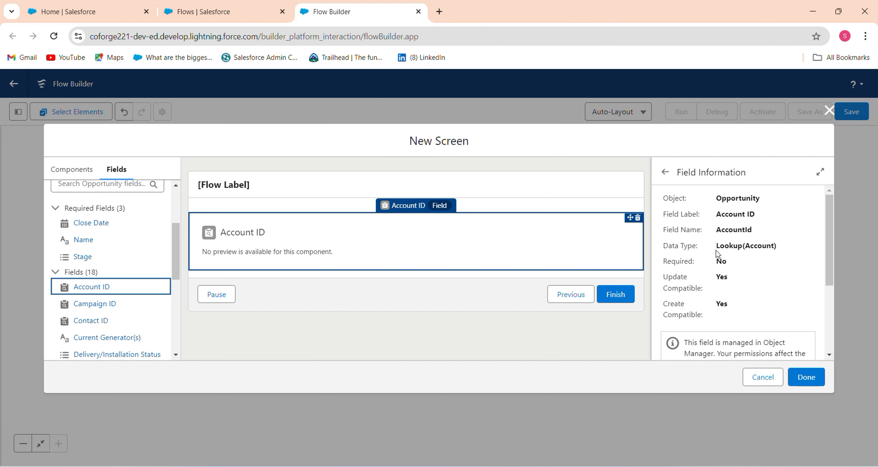
{"action": "left_click_drag", "start_coordinate": [717, 251], "coordinate": [783, 251]}
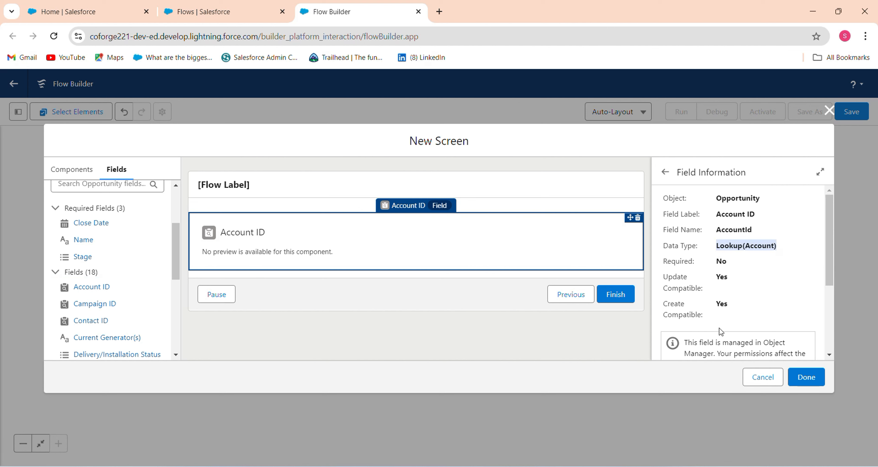
{"action": "left_click_drag", "start_coordinate": [831, 277], "coordinate": [825, 358]}
Label the screen "Lookup dyanic Forms" with API name Lookup_dyanic_Forms and finish the Screen element
{"action": "left_click", "coordinate": [807, 379]}
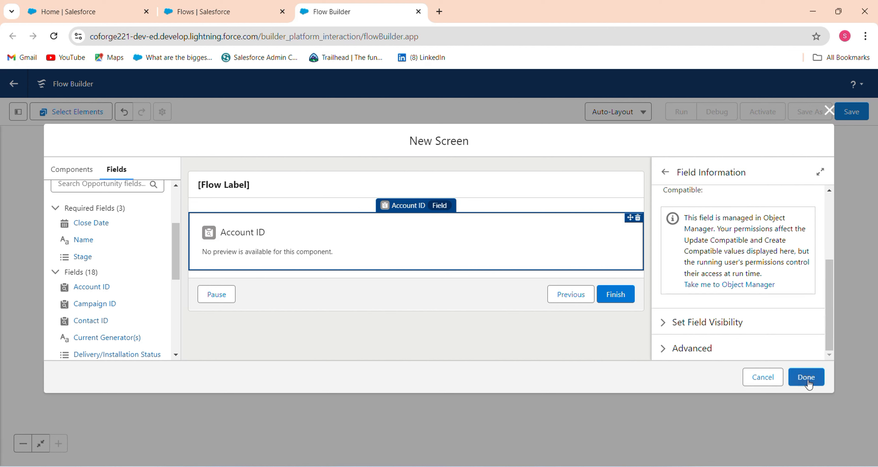
{"action": "left_click", "coordinate": [445, 190]}
{"action": "left_click", "coordinate": [680, 214]}
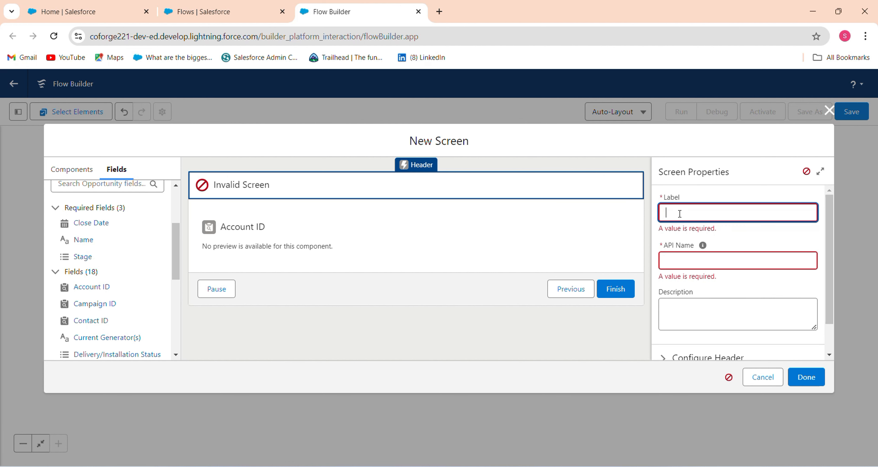
{"action": "type", "text": "Look"}
{"action": "type", "text": "p d"}
{"action": "type", "text": "yanic F"}
{"action": "type", "text": "d"}
{"action": "left_click", "coordinate": [733, 261]}
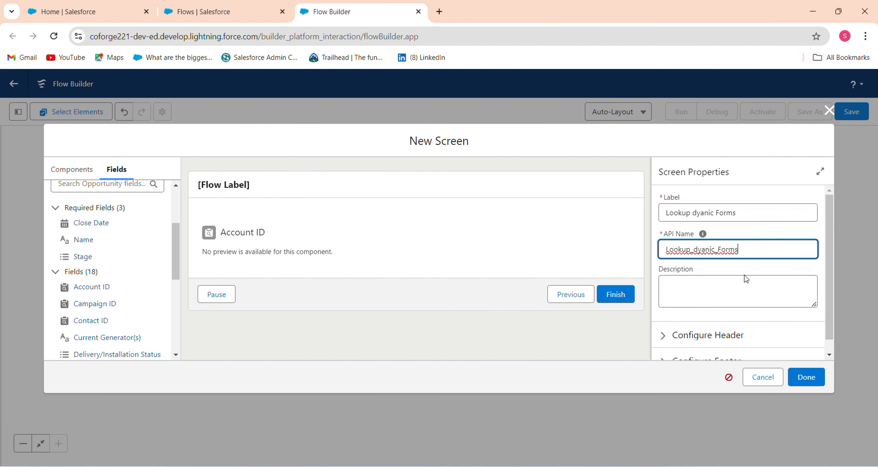
{"action": "left_click", "coordinate": [806, 378]}
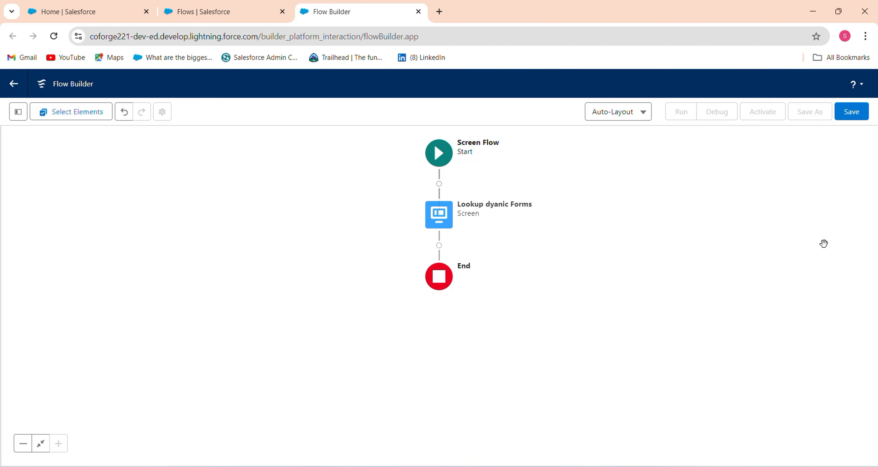
Save the flow with the label "Lookup Dyanmic Forms"
{"action": "left_click", "coordinate": [843, 111]}
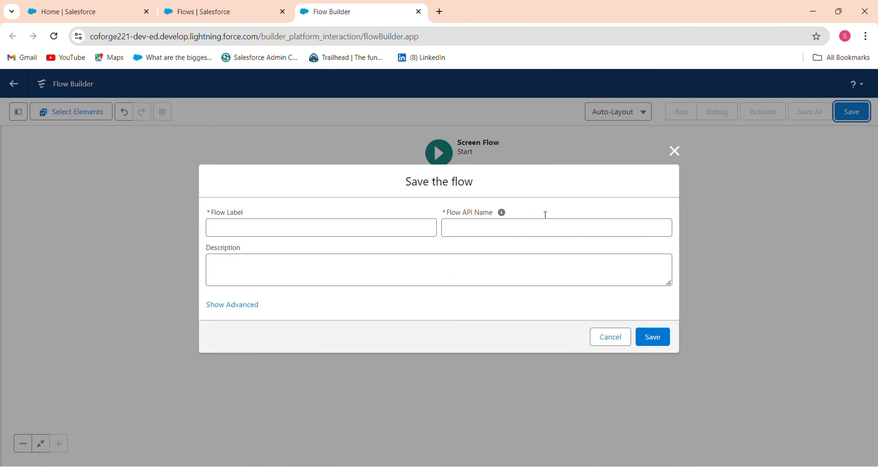
{"action": "left_click", "coordinate": [394, 229]}
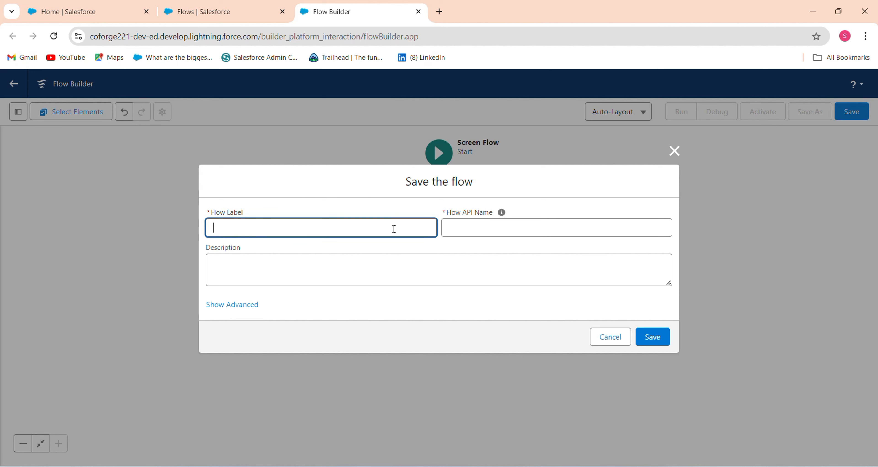
{"action": "type", "text": "Kooky"}
{"action": "key", "text": "BackSpace"}
{"action": "key", "text": "BackSpace"}
{"action": "key", "text": "BackSpace"}
{"action": "key", "text": "BackSpace"}
{"action": "type", "text": "Forms"}
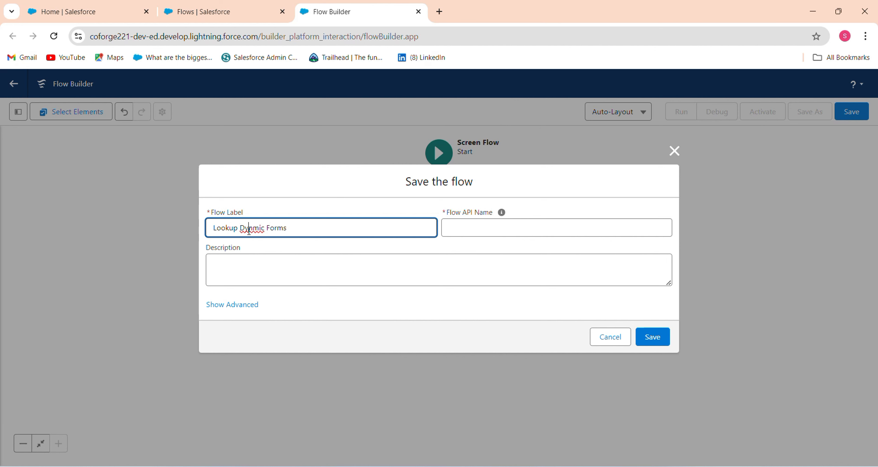
{"action": "left_click", "coordinate": [248, 231]}
{"action": "type", "text": "a"}
{"action": "left_click", "coordinate": [653, 337]}
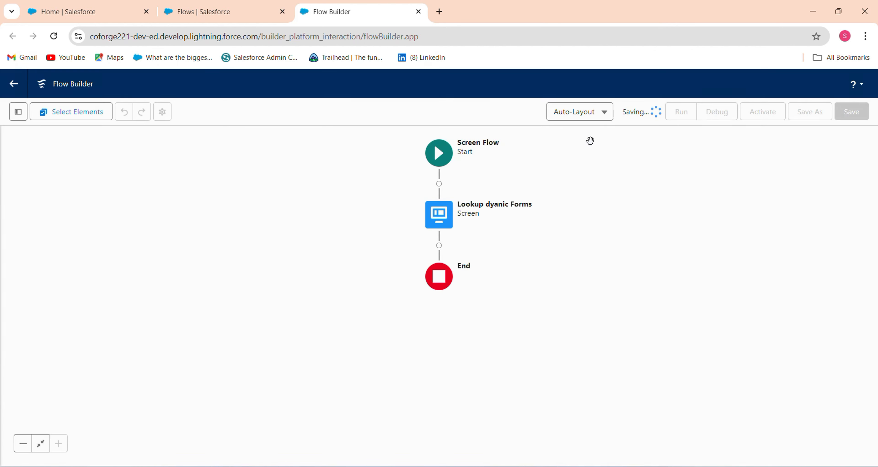
Run the saved flow and show the recent accounts offered by its Account Name lookup
{"action": "left_click", "coordinate": [675, 113]}
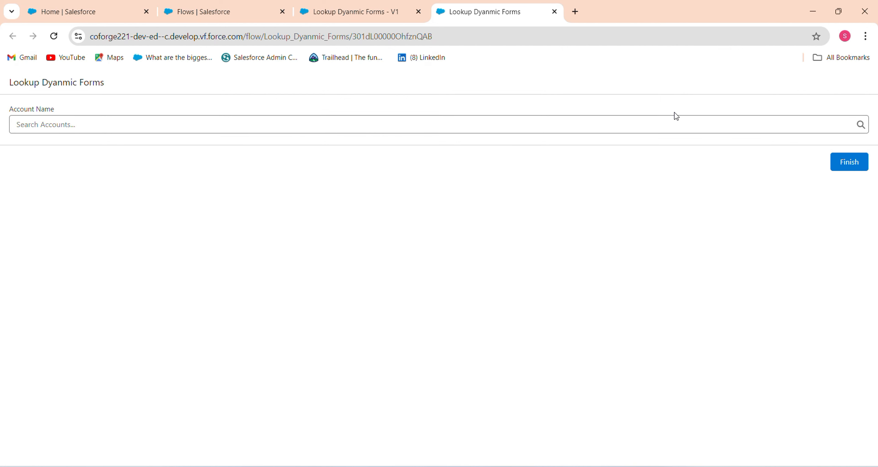
{"action": "left_click", "coordinate": [202, 130]}
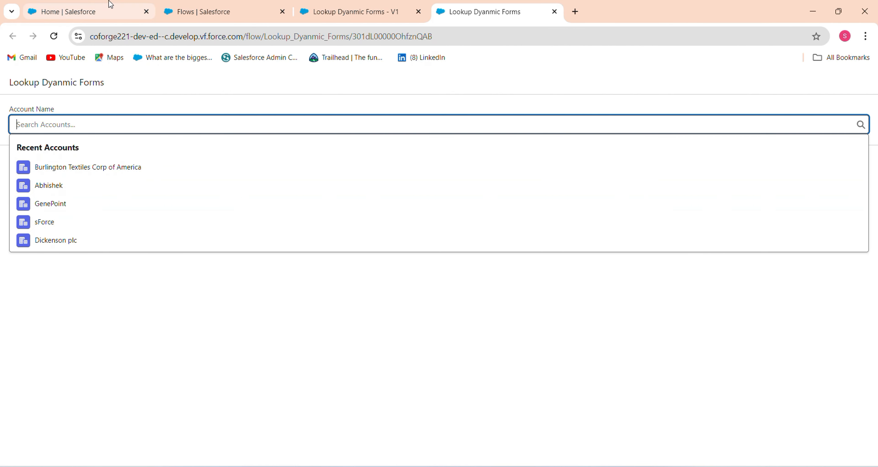
Open the All Accounts list in the Sales app and select the sForce account's name text
{"action": "left_click", "coordinate": [113, 7]}
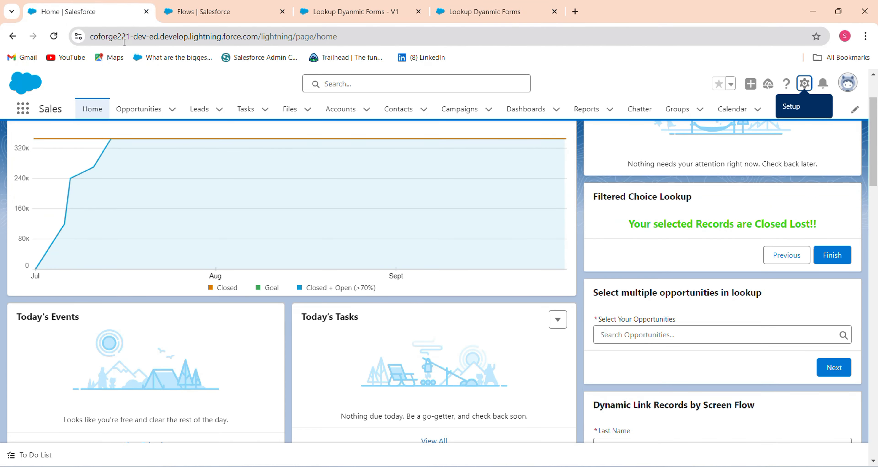
{"action": "left_click", "coordinate": [326, 119]}
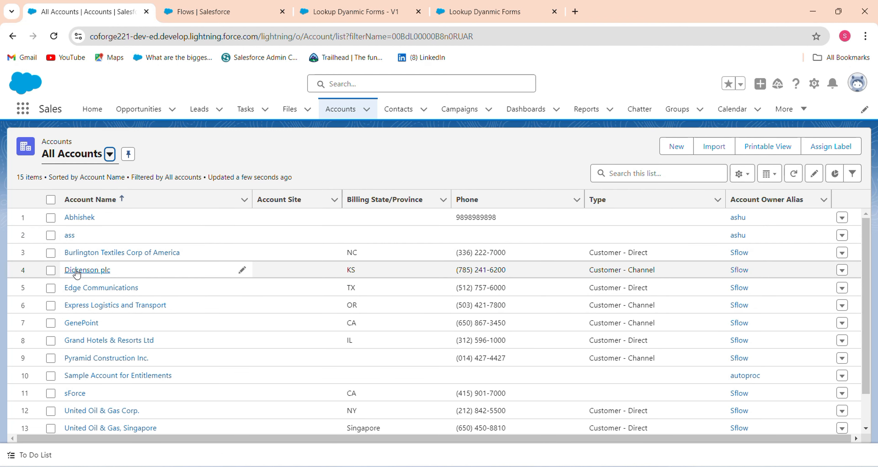
{"action": "left_click_drag", "start_coordinate": [89, 397], "coordinate": [62, 397]}
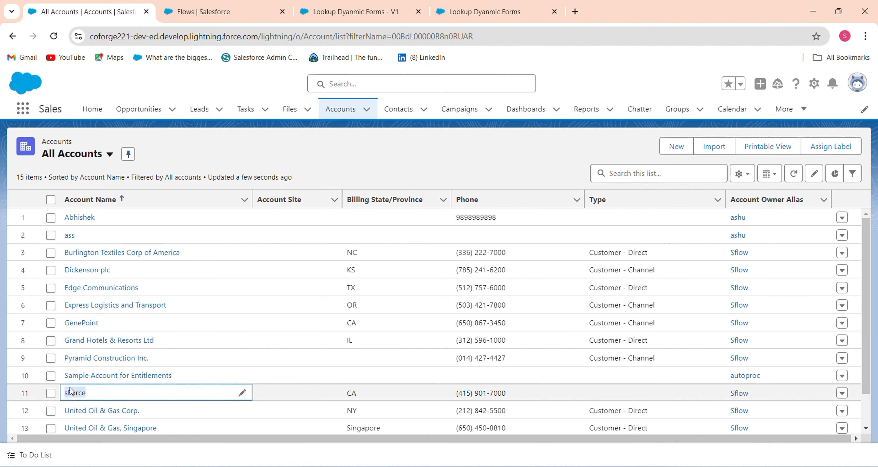
Search the running flow's Account Name lookup for sForce, then clear the search and close the suggestions
{"action": "left_click", "coordinate": [532, 7]}
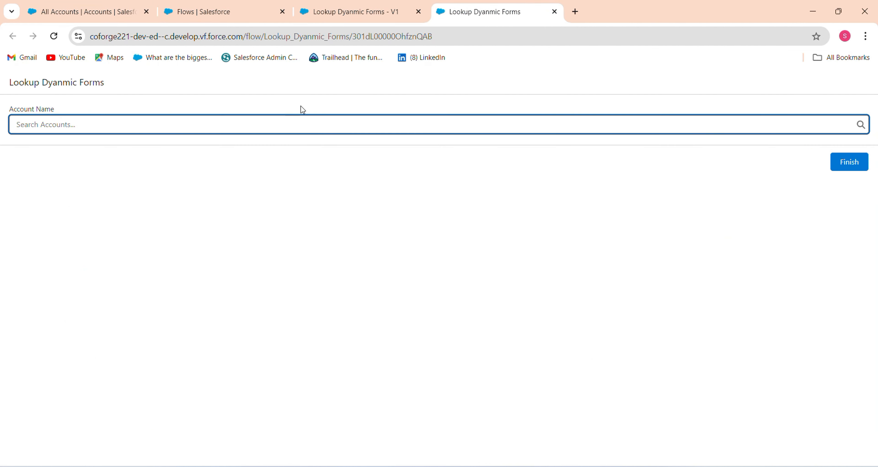
{"action": "left_click", "coordinate": [312, 121]}
{"action": "type", "text": "sForce"}
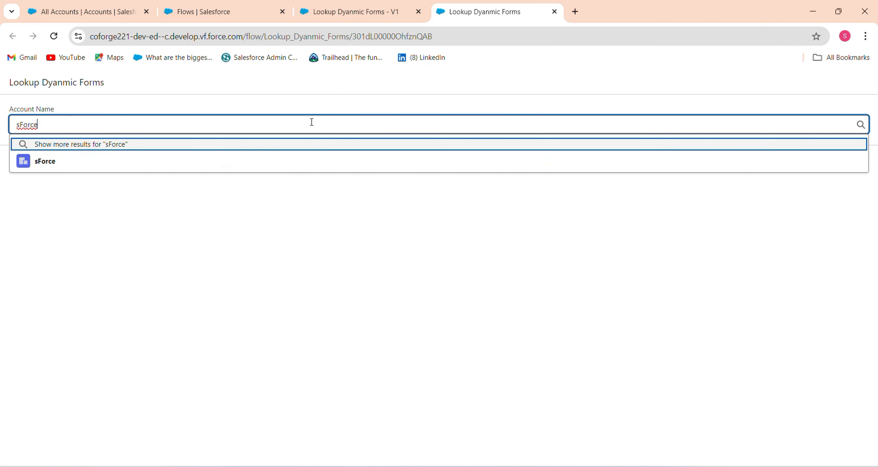
{"action": "key", "text": "BackSpace"}
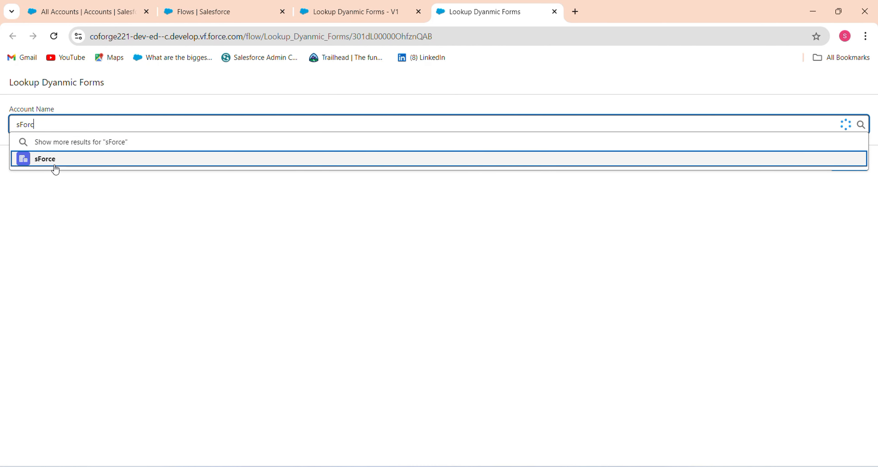
{"action": "key", "text": "BackSpace"}
{"action": "key", "text": "BackSpace"}
{"action": "key", "text": "BackSpace"}
{"action": "key", "text": "BackSpace"}
{"action": "key", "text": "BackSpace"}
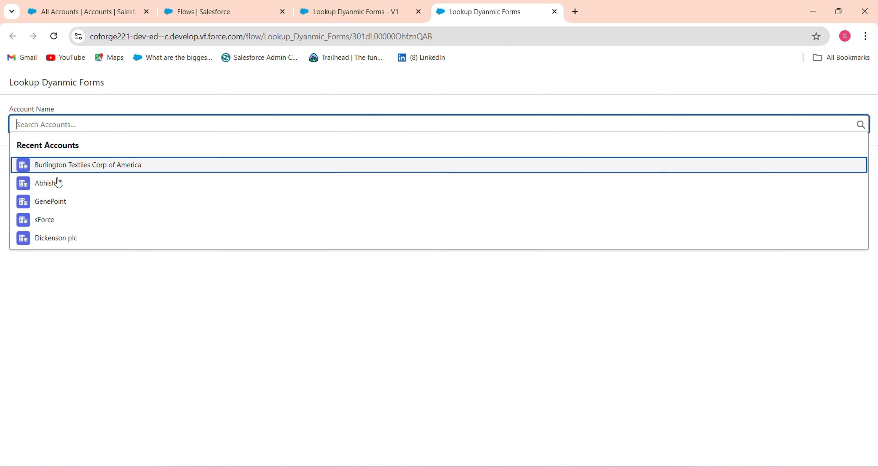
{"action": "left_click", "coordinate": [134, 294]}
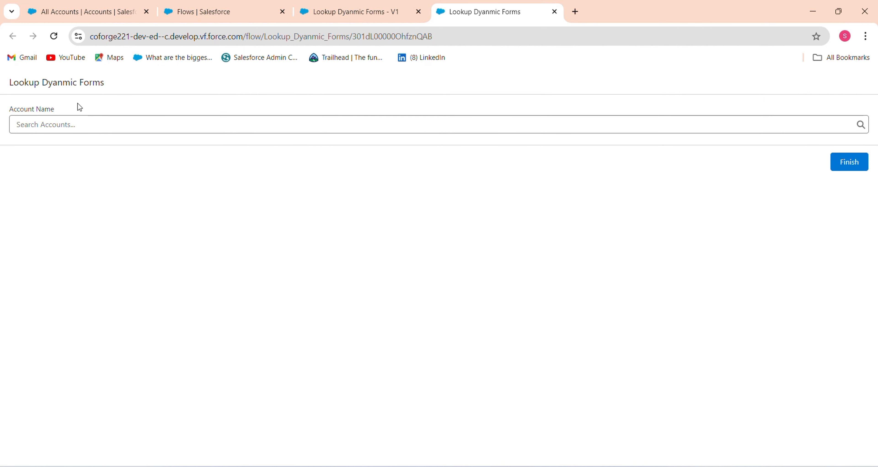
Show the flow lookup's recent accounts, then open the Opportunity object's Fields & Relationships in the Setup Object Manager
{"action": "left_click", "coordinate": [70, 124]}
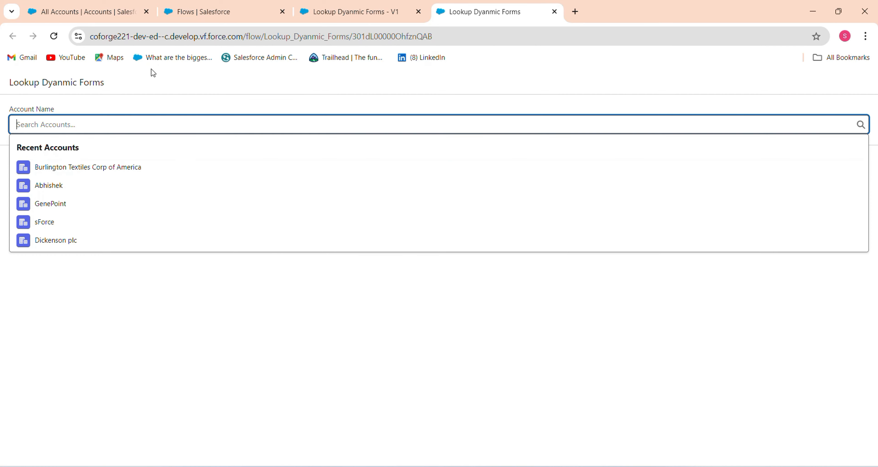
{"action": "left_click", "coordinate": [199, 4]}
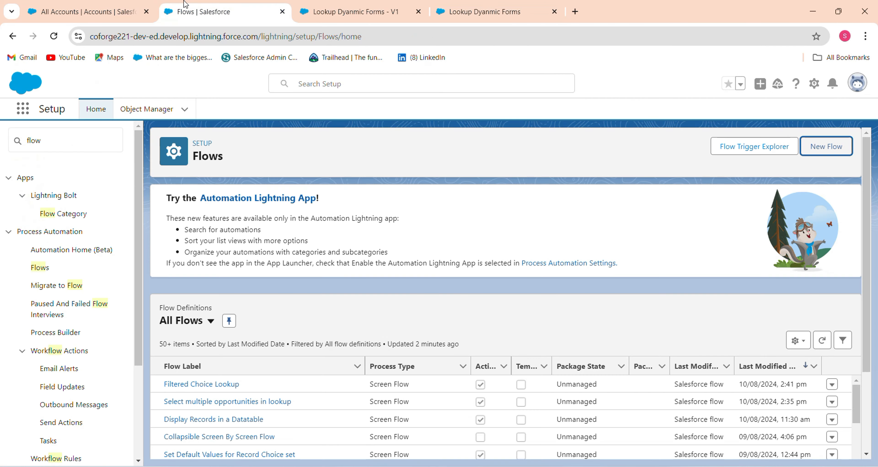
{"action": "left_click", "coordinate": [128, 110]}
{"action": "left_click", "coordinate": [653, 149]}
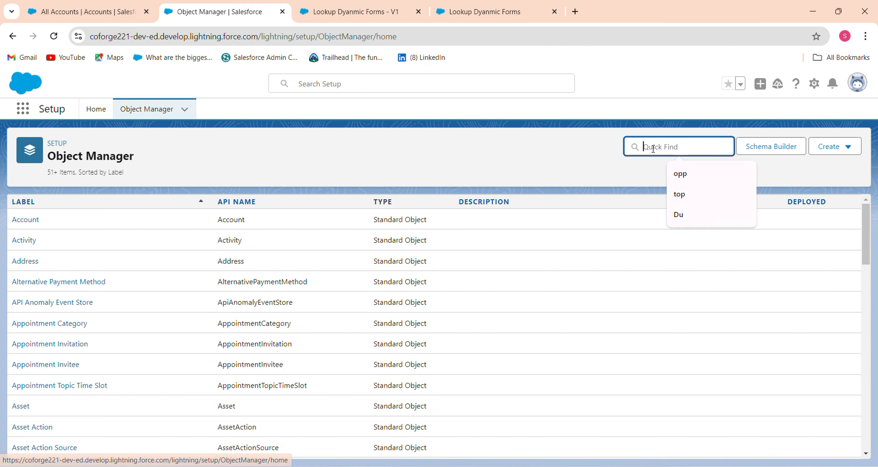
{"action": "type", "text": "opp"}
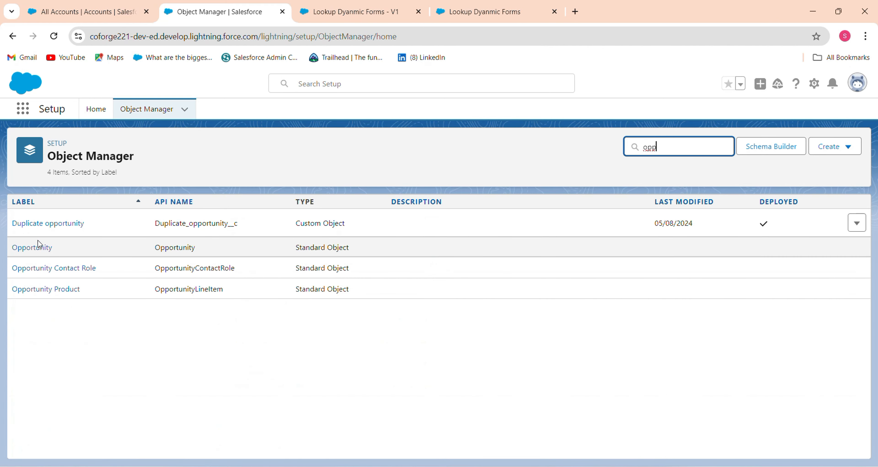
{"action": "left_click", "coordinate": [38, 248]}
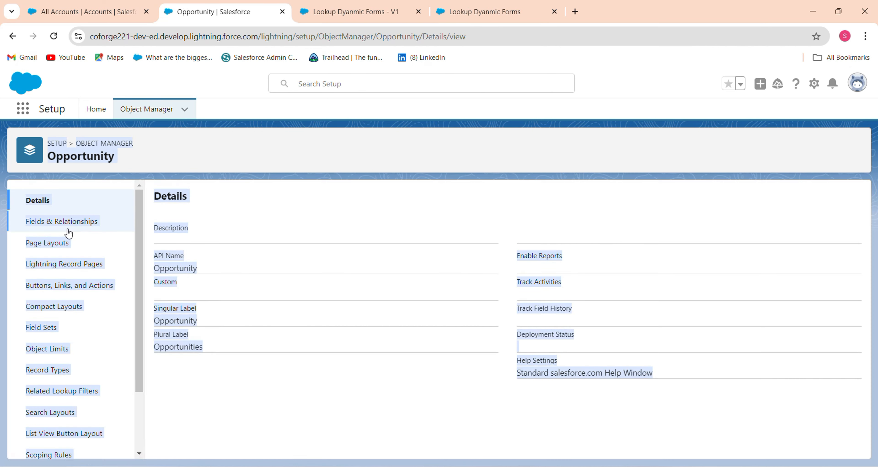
{"action": "left_click", "coordinate": [68, 228]}
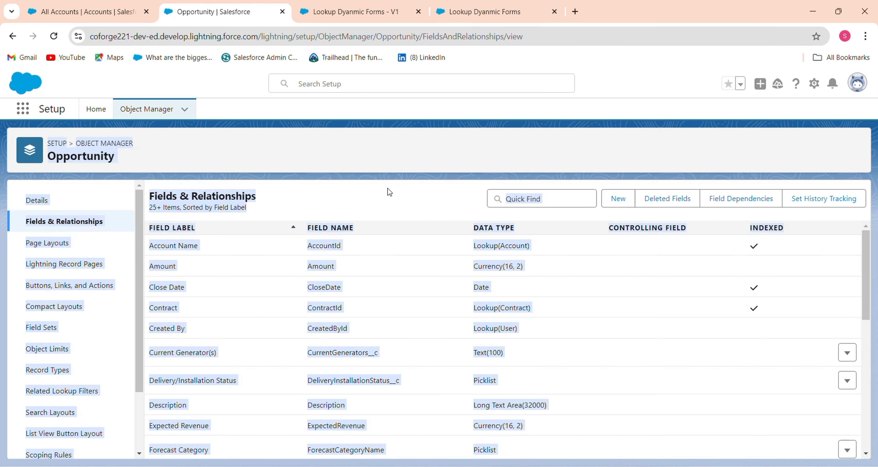
Find the Opportunity's Account Name field by searching Acc, open it for editing and show its lookup filter settings
{"action": "left_click", "coordinate": [536, 203]}
{"action": "type", "text": "A"}
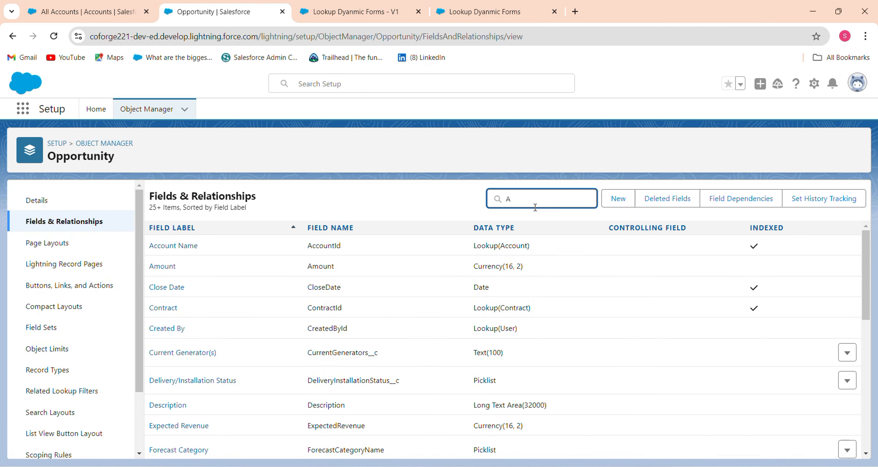
{"action": "type", "text": "cc"}
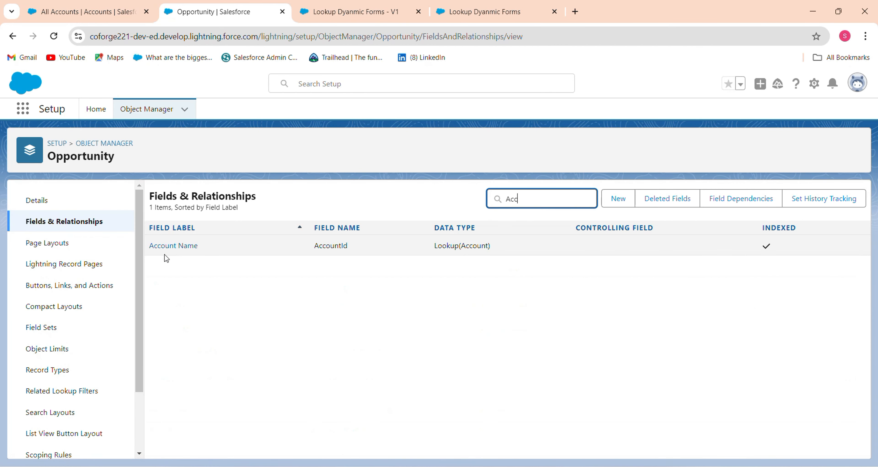
{"action": "left_click", "coordinate": [172, 247]}
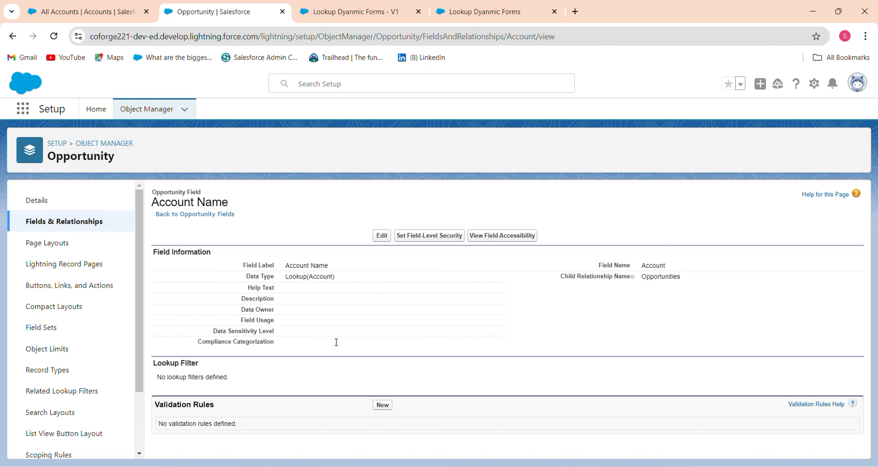
{"action": "left_click", "coordinate": [382, 238]}
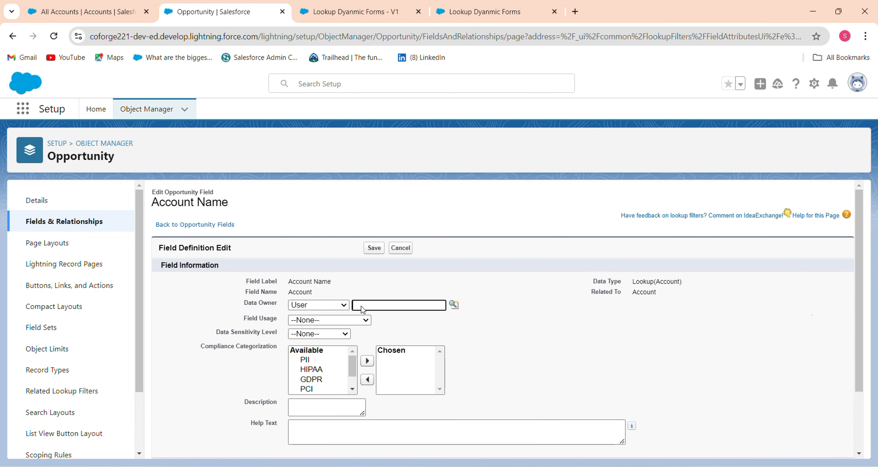
{"action": "scroll", "coordinate": [863, 378], "scroll_direction": "down", "scroll_amount": 3}
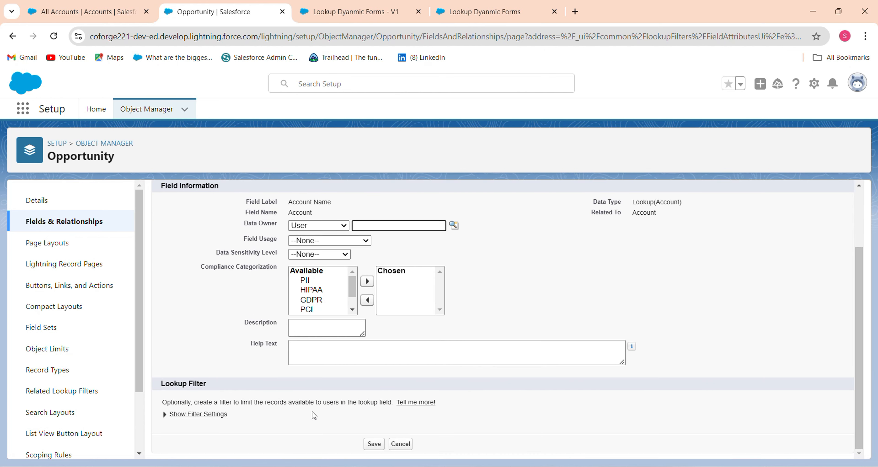
{"action": "left_click", "coordinate": [176, 416]}
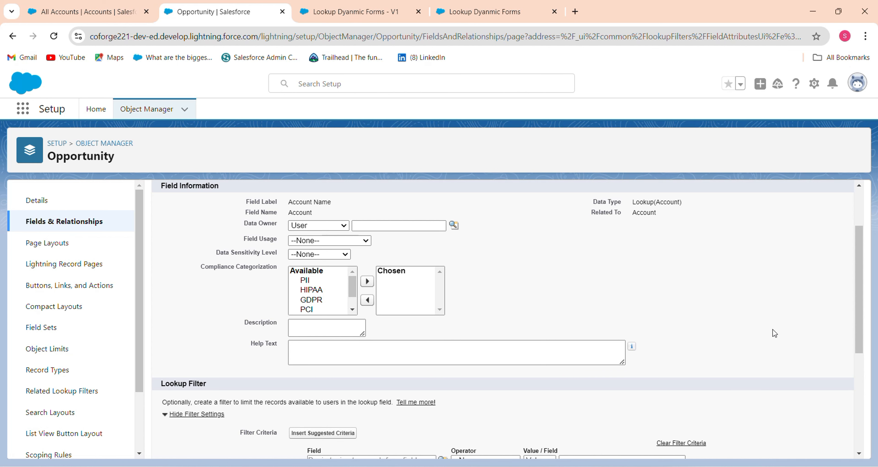
Define the required lookup filter as "Account Name: Account Name" starts with A and save the field
{"action": "left_click_drag", "start_coordinate": [857, 345], "coordinate": [850, 411]}
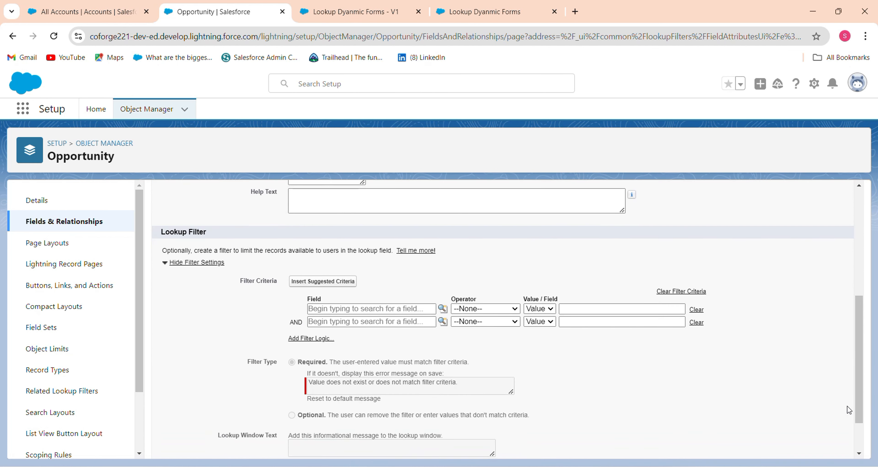
{"action": "left_click", "coordinate": [338, 309]}
{"action": "type", "text": "A"}
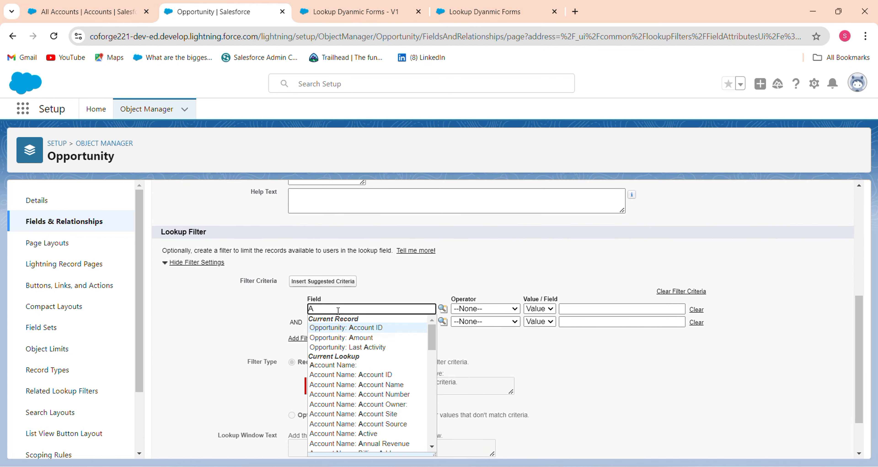
{"action": "left_click", "coordinate": [360, 385]}
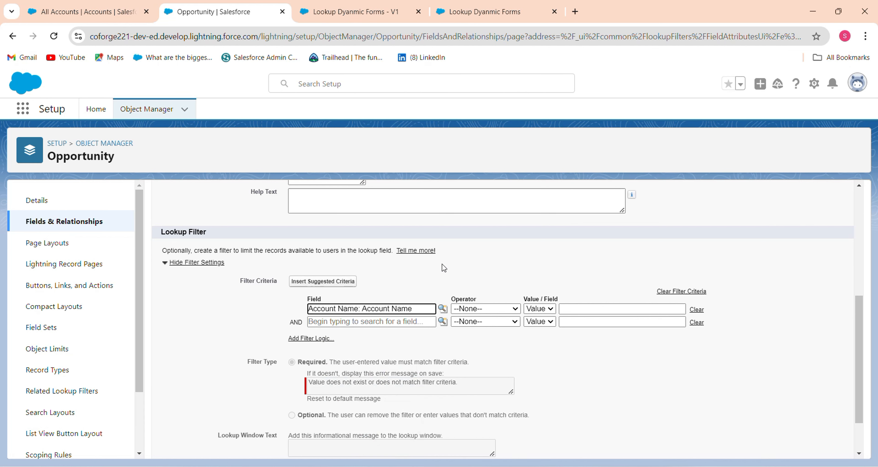
{"action": "left_click", "coordinate": [483, 310]}
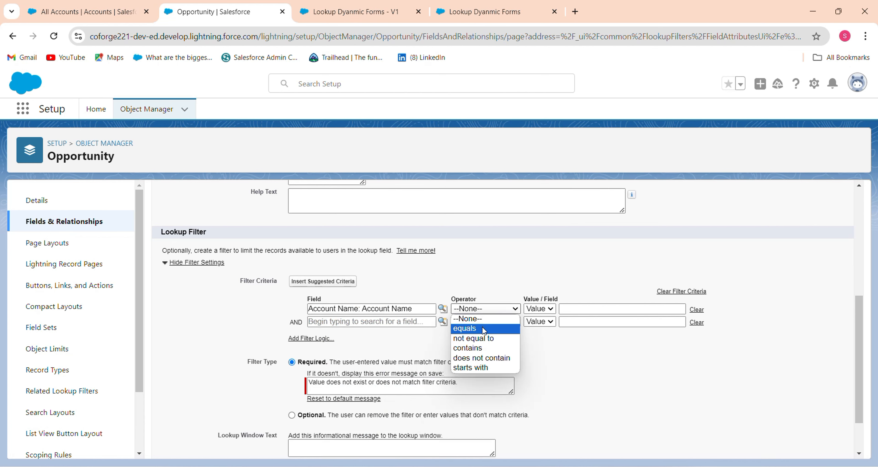
{"action": "left_click", "coordinate": [479, 367]}
{"action": "left_click", "coordinate": [582, 304]}
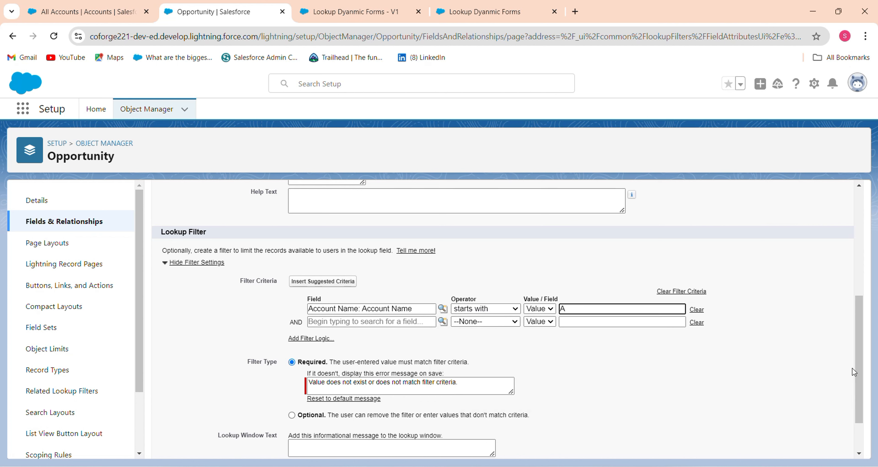
{"action": "left_click_drag", "start_coordinate": [854, 372], "coordinate": [854, 398]}
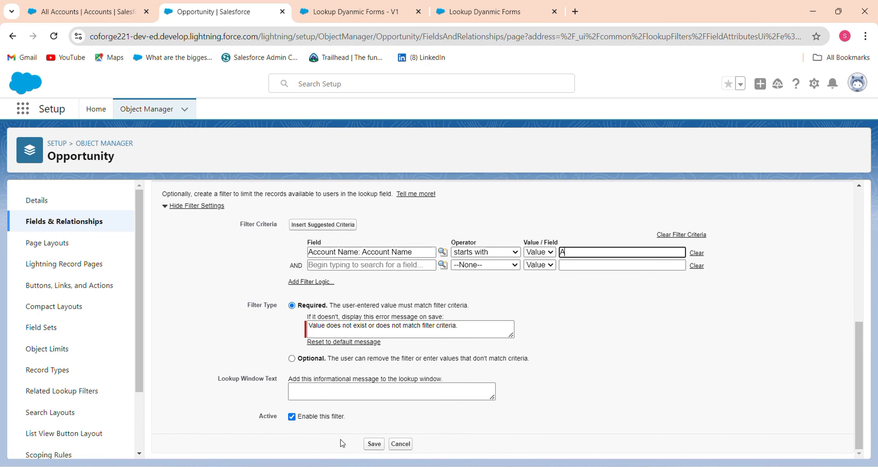
{"action": "left_click", "coordinate": [374, 444]}
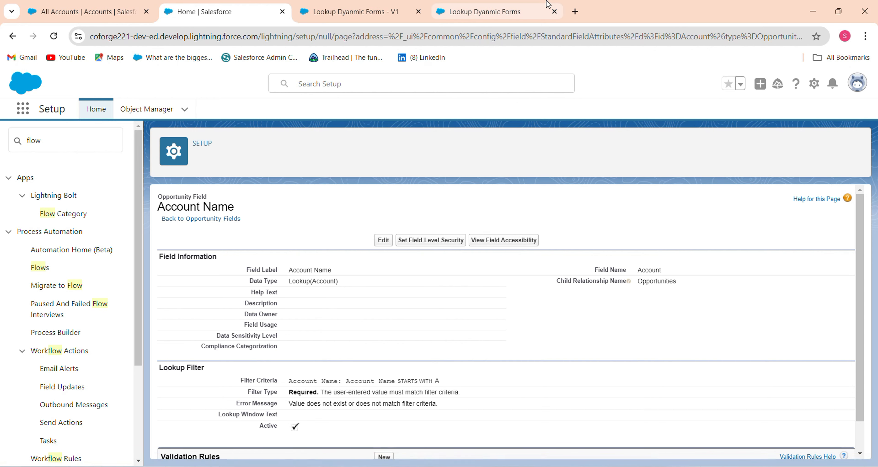
Reload and close the running Lookup Dyanmic Forms flow, then reload the flow in Flow Builder
{"action": "left_click", "coordinate": [534, 13]}
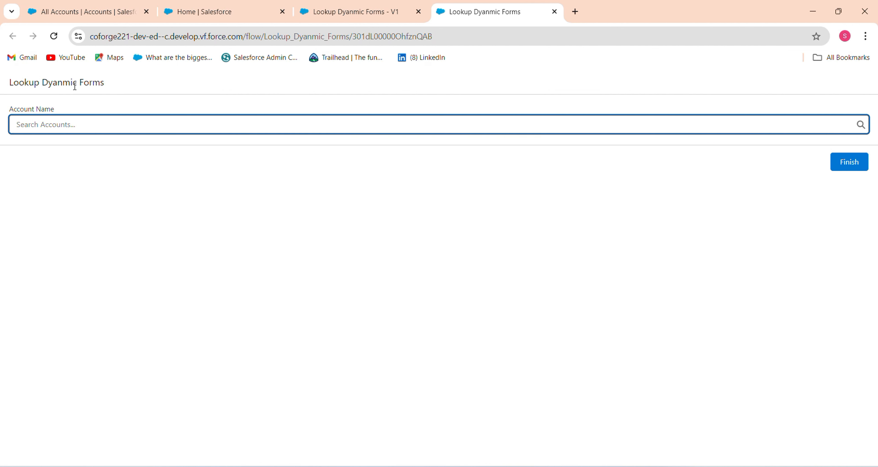
{"action": "left_click", "coordinate": [57, 39]}
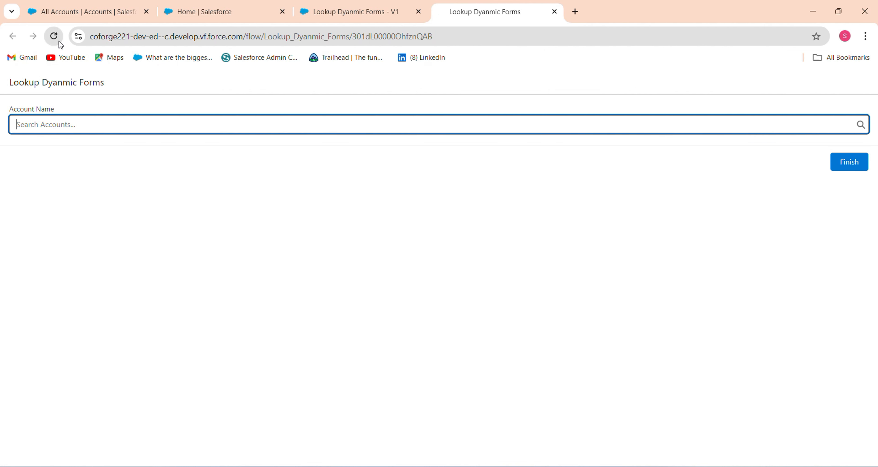
{"action": "left_click", "coordinate": [554, 12]}
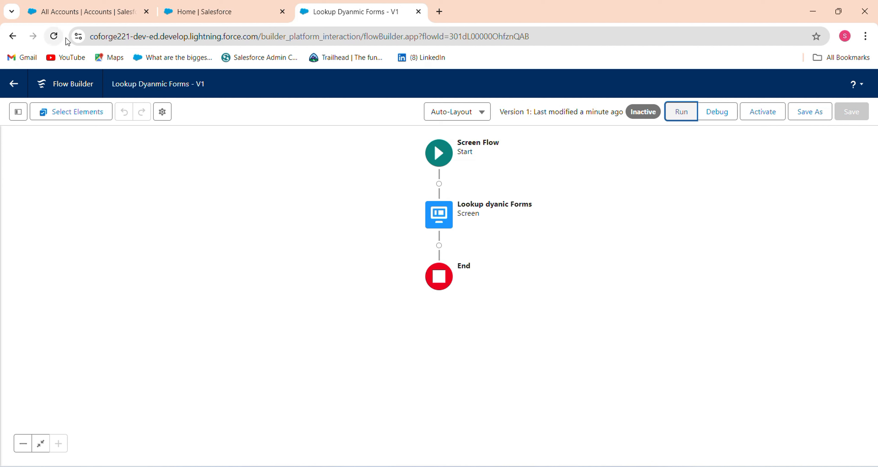
{"action": "left_click", "coordinate": [55, 38]}
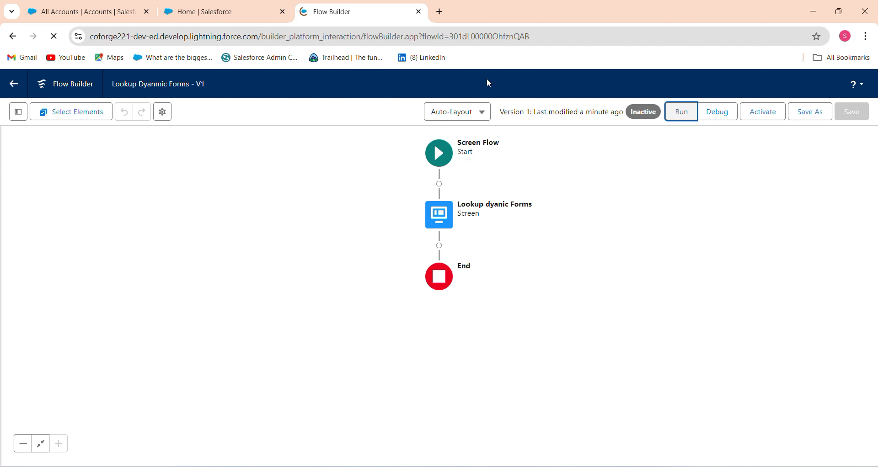
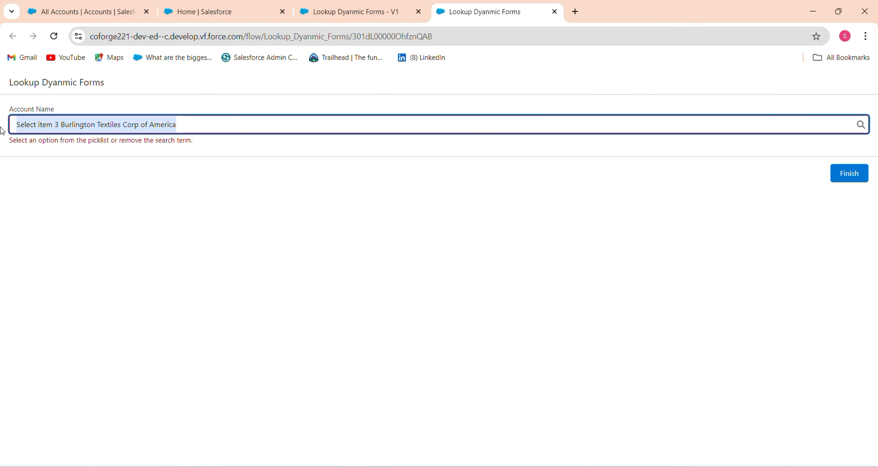
Search the running flow's Account Name lookup for GenePoint and show the suggestions
{"action": "type", "text": "GenePoint"}
{"action": "left_click", "coordinate": [339, 207]}
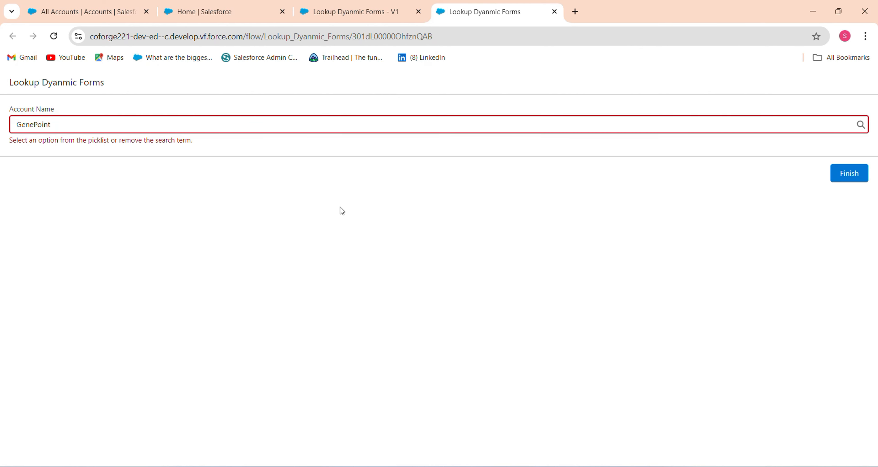
{"action": "left_click", "coordinate": [73, 119]}
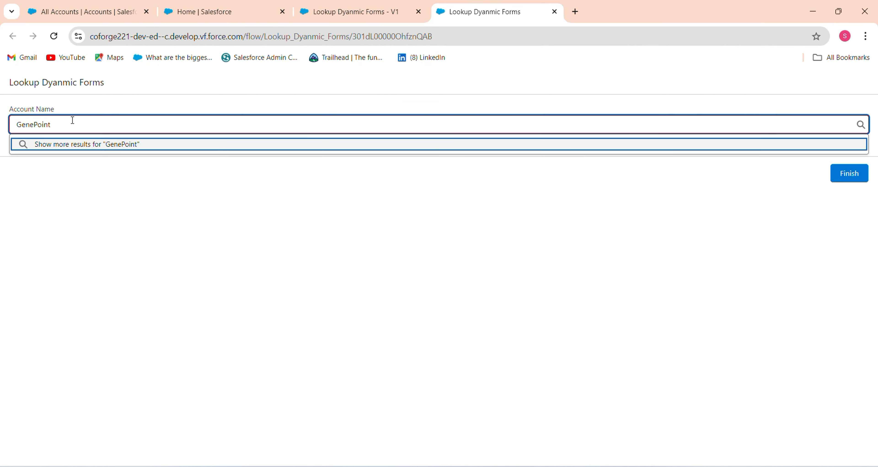
Rename the account "ass" to "assu" in the Sales app's All Accounts list and save the change
{"action": "left_click", "coordinate": [86, 12]}
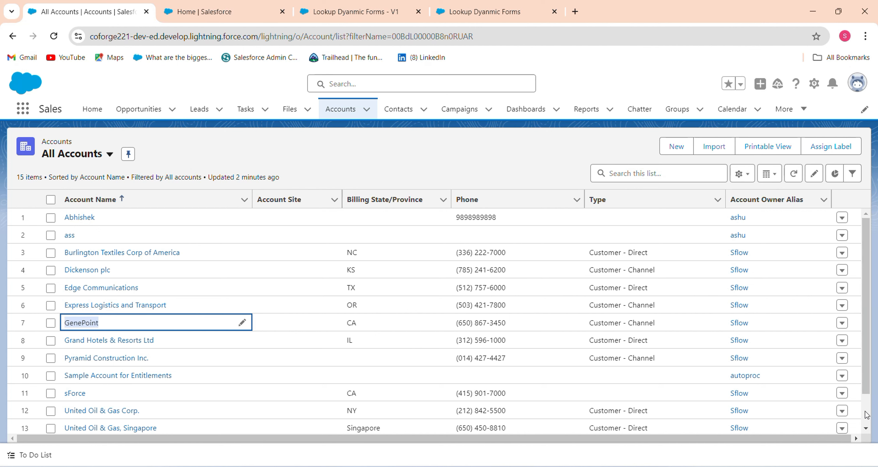
{"action": "scroll", "coordinate": [867, 416], "scroll_direction": "down", "scroll_amount": 2}
{"action": "scroll", "coordinate": [866, 402], "scroll_direction": "up", "scroll_amount": 2}
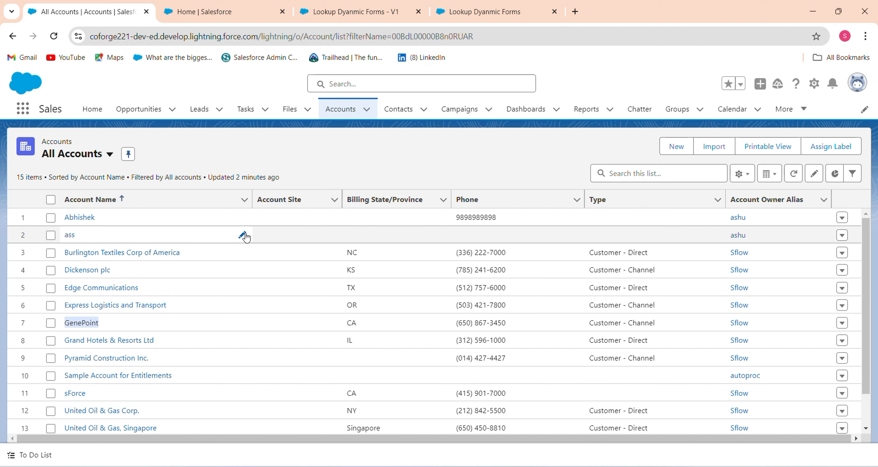
{"action": "left_click", "coordinate": [243, 235]}
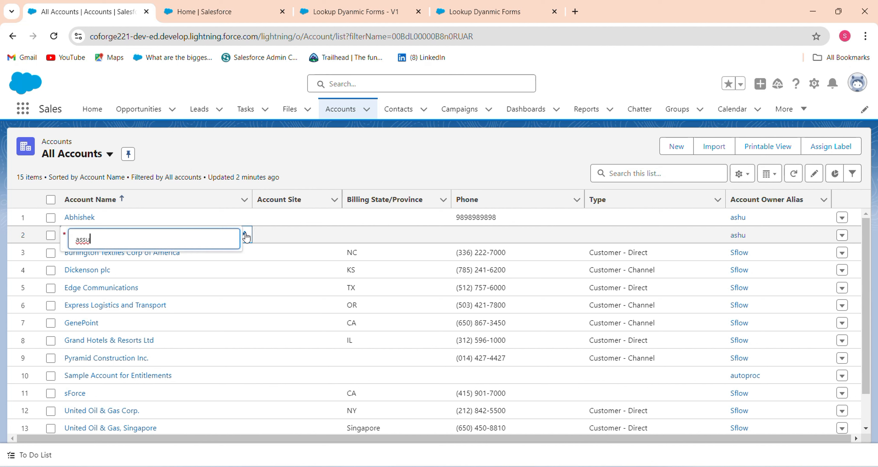
{"action": "left_click", "coordinate": [319, 177]}
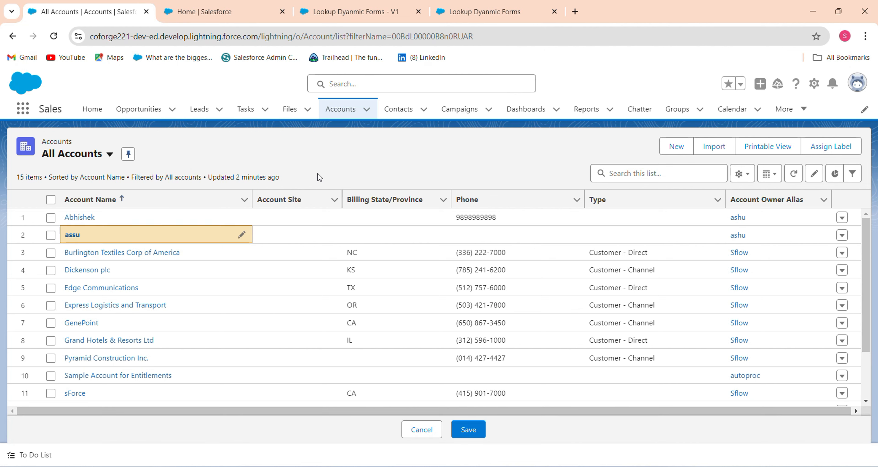
{"action": "left_click", "coordinate": [485, 429]}
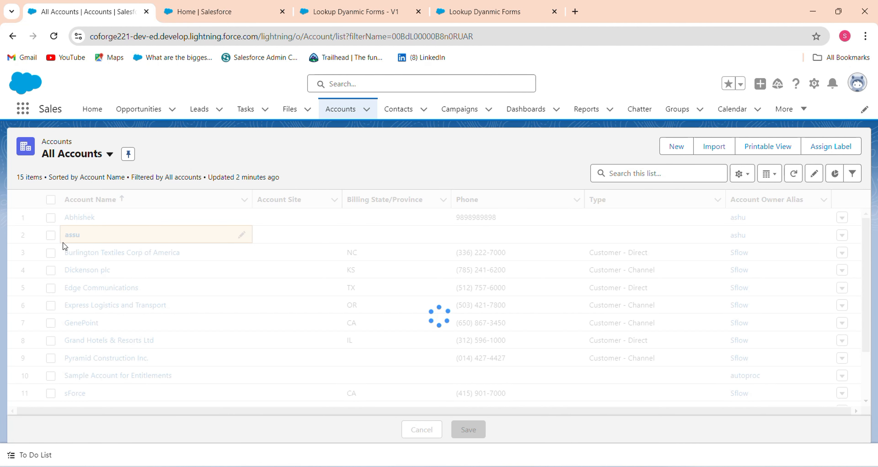
Search the running flow's Account Name lookup for "assu", show more results, and close the results window
{"action": "double_click", "coordinate": [76, 238]}
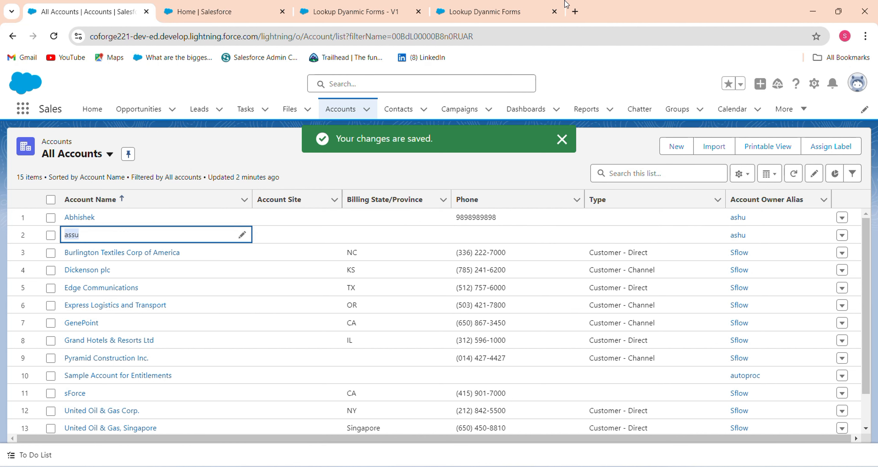
{"action": "left_click", "coordinate": [501, 12]}
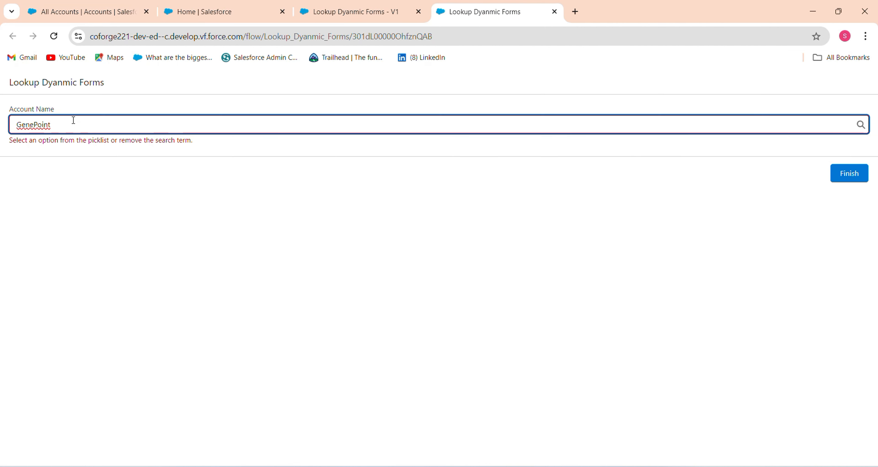
{"action": "key", "text": "ctrl+a"}
{"action": "type", "text": "Select item 2 assu"}
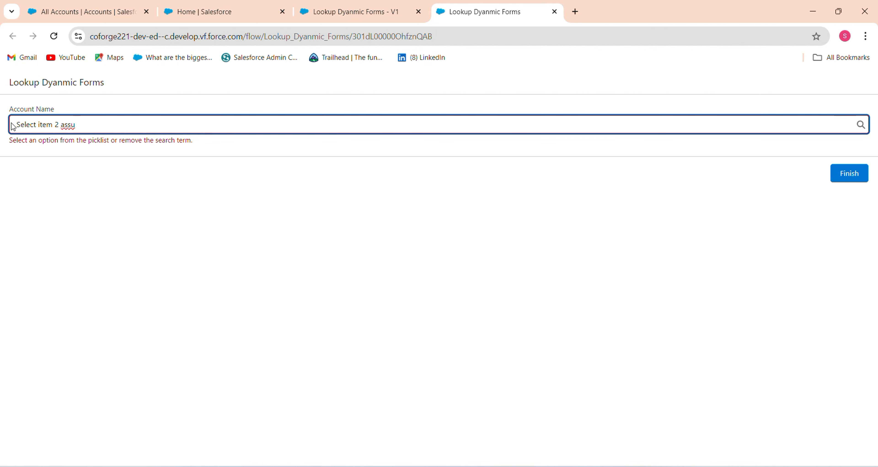
{"action": "left_click_drag", "start_coordinate": [60, 125], "coordinate": [2, 107]}
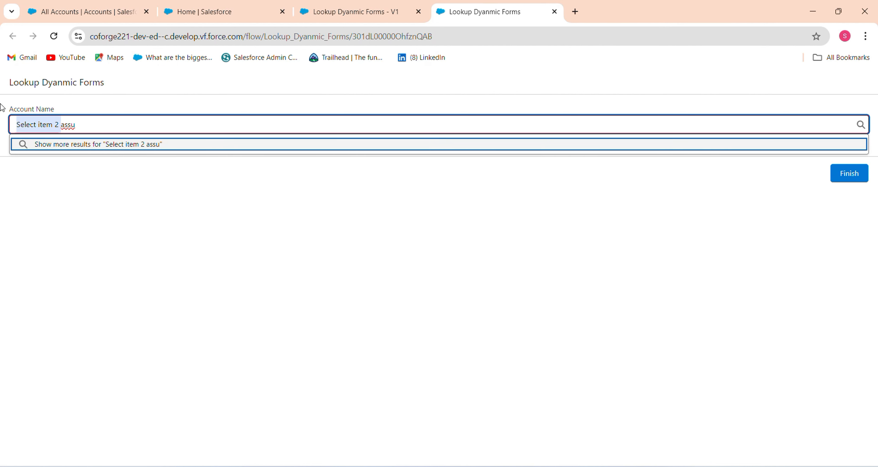
{"action": "key", "text": "BackSpace"}
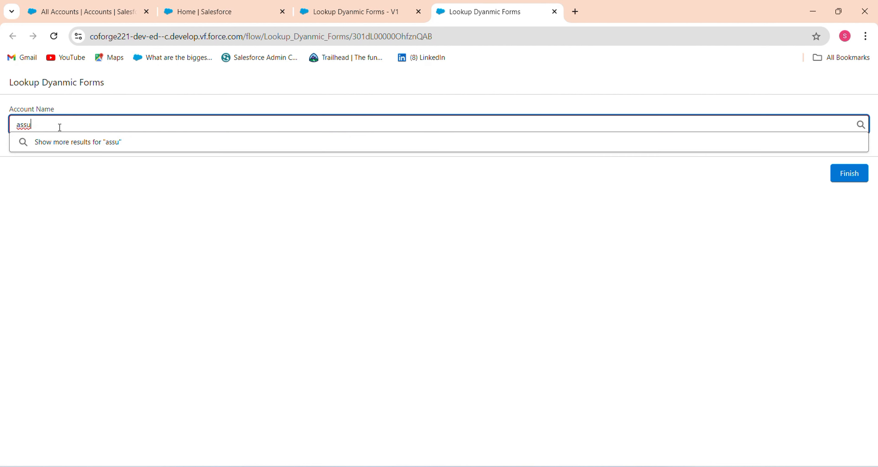
{"action": "left_click", "coordinate": [70, 142]}
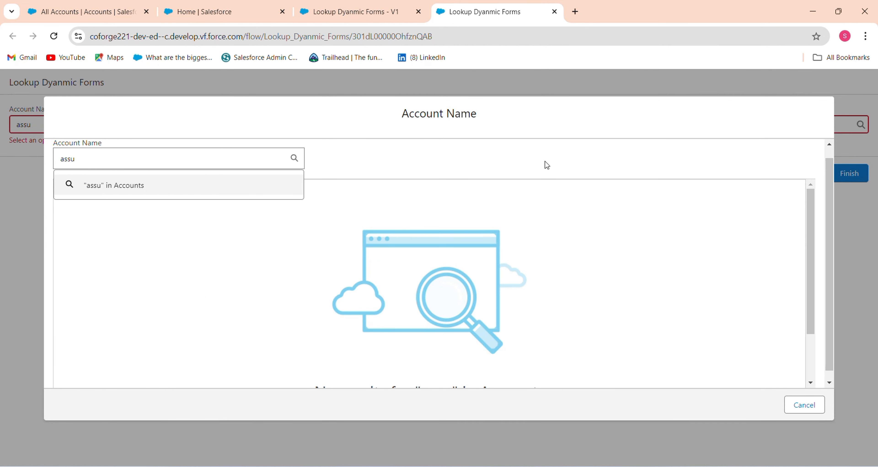
{"action": "left_click", "coordinate": [799, 405]}
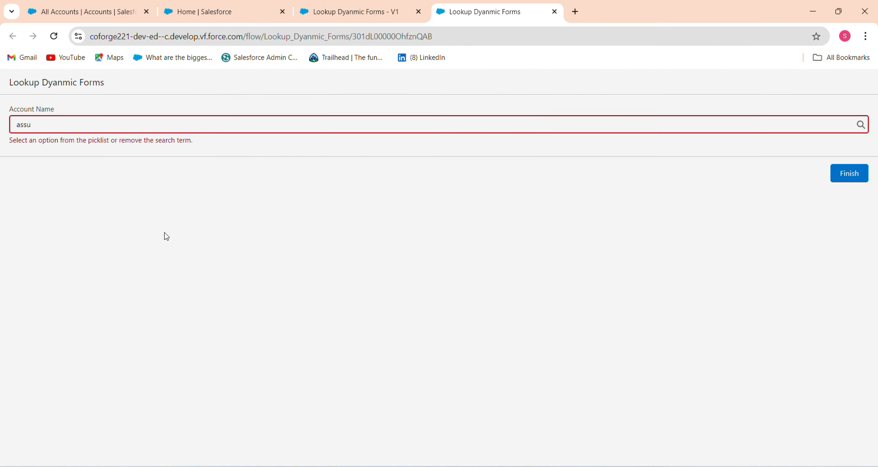
{"action": "left_click", "coordinate": [29, 129]}
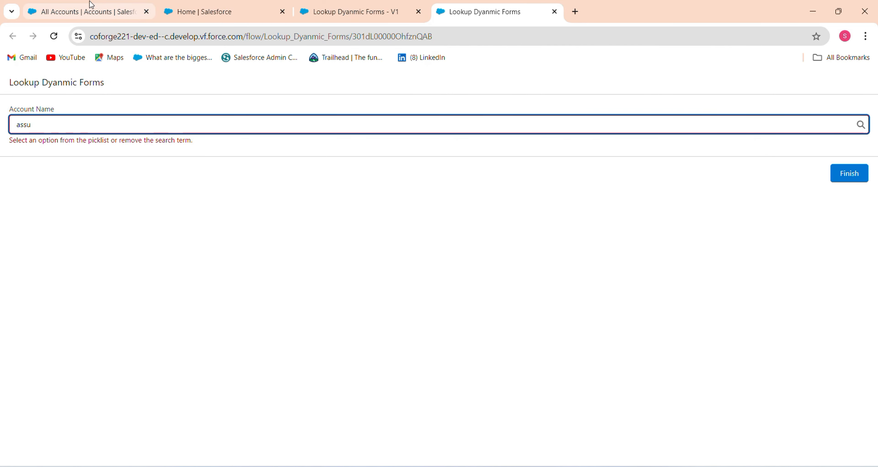
Rename the account "assu" to "Assu" in the All Accounts list and save the change
{"action": "left_click", "coordinate": [93, 8]}
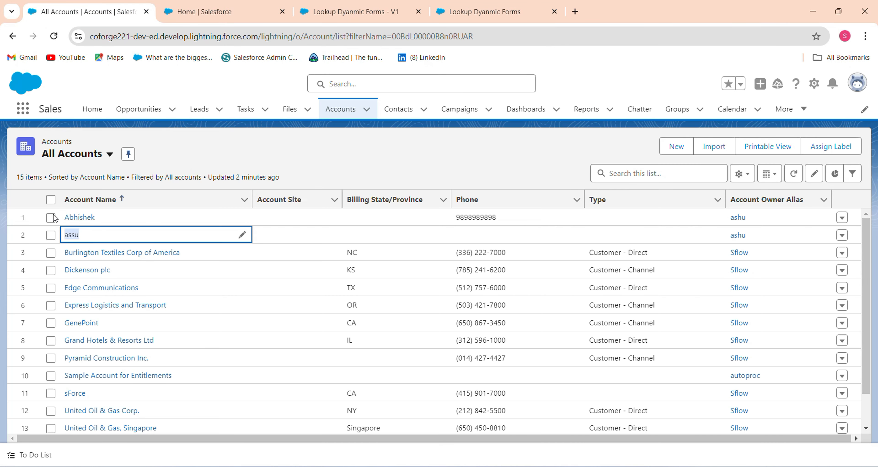
{"action": "left_click", "coordinate": [242, 235]}
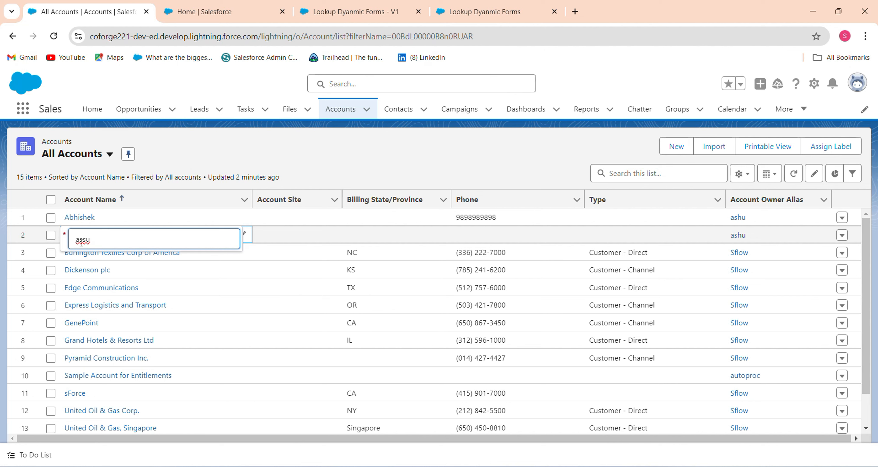
{"action": "left_click", "coordinate": [310, 187]}
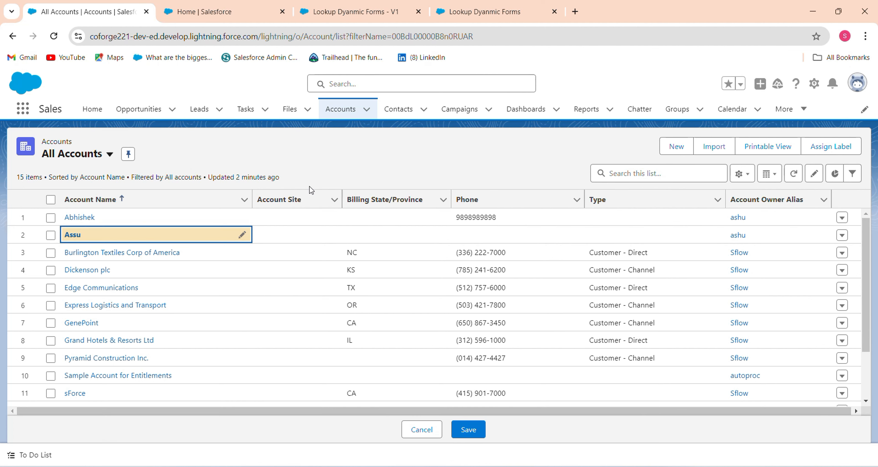
{"action": "left_click", "coordinate": [467, 430]}
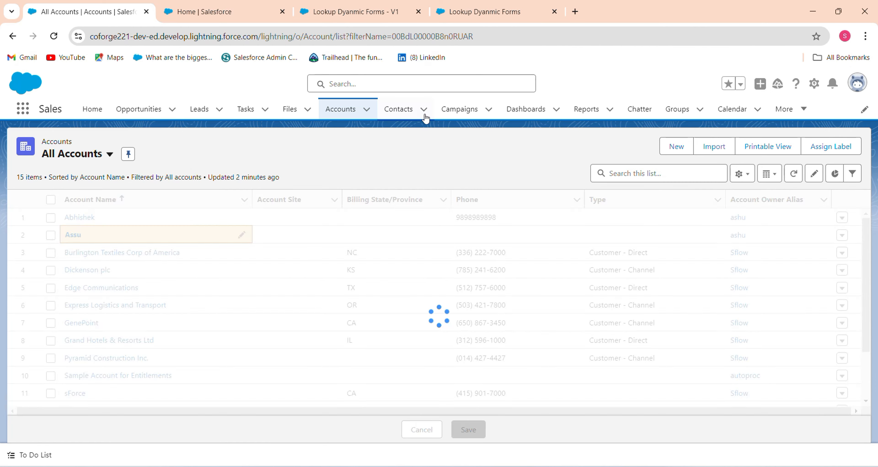
Clear the search term from the running flow's Account Name lookup to list the recent accounts
{"action": "left_click", "coordinate": [474, 5]}
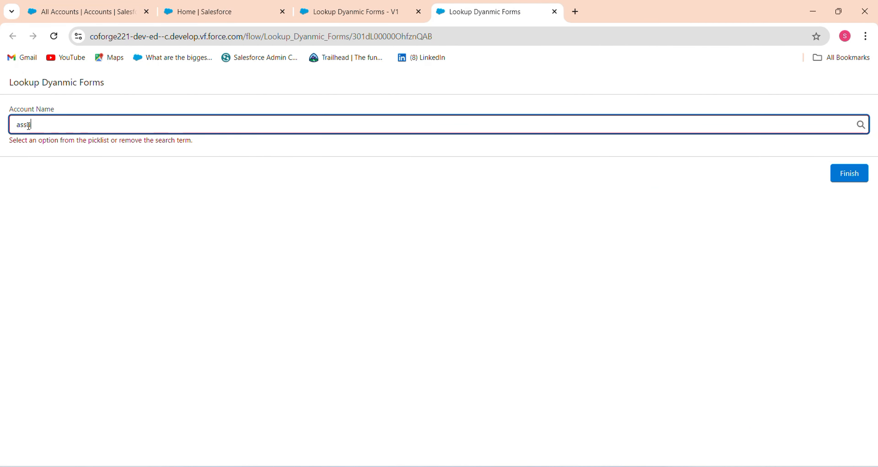
{"action": "key", "text": "BackSpace"}
{"action": "key", "text": "BackSpace"}
{"action": "key", "text": "BackSpace"}
{"action": "key", "text": "BackSpace"}
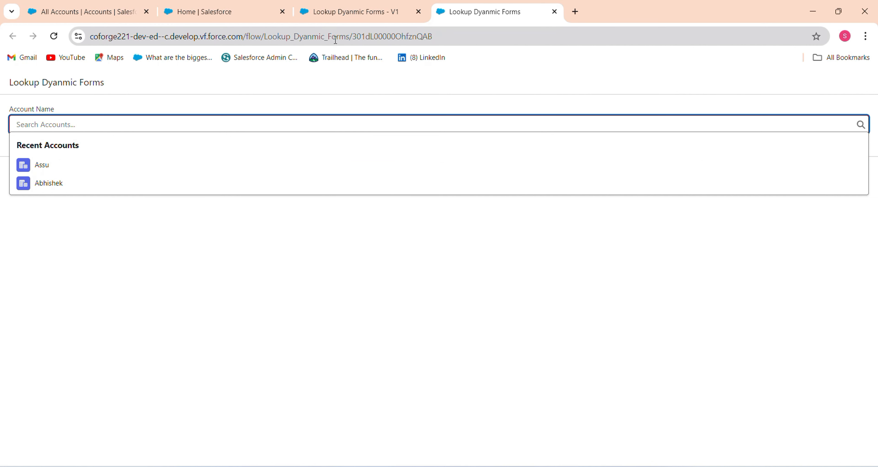
Review the lookup filter on the Opportunity Account Name field in Setup and return to the running flow
{"action": "left_click", "coordinate": [327, 10]}
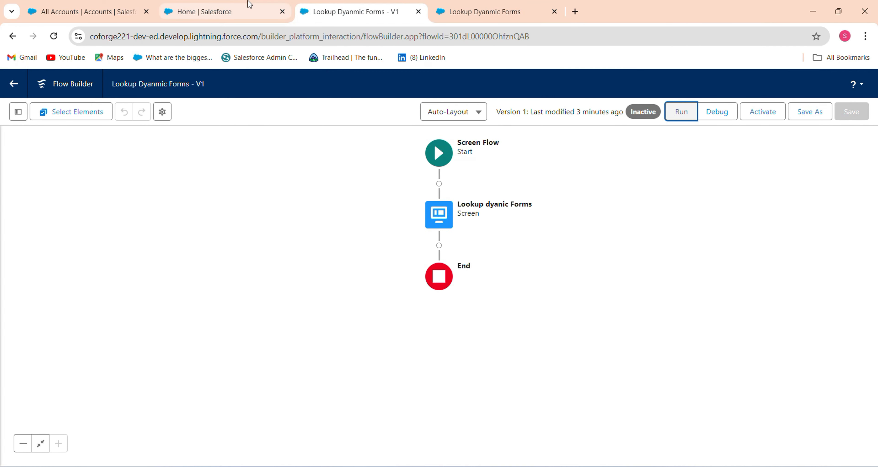
{"action": "left_click", "coordinate": [240, 16]}
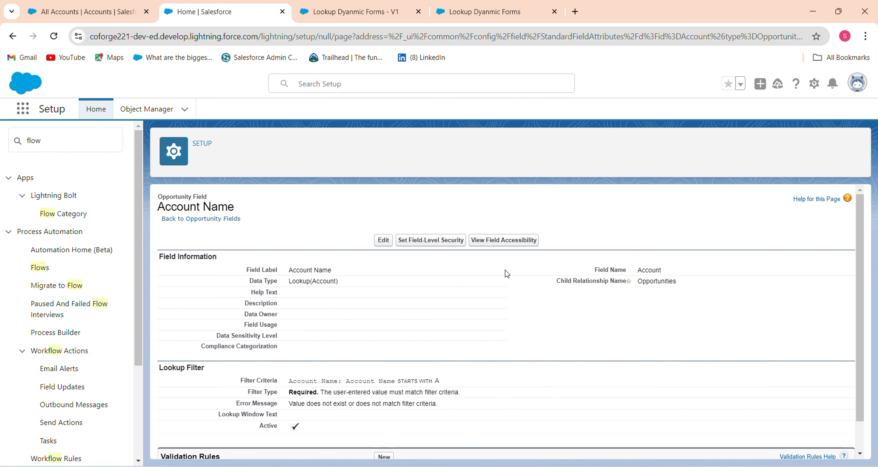
{"action": "left_click", "coordinate": [545, 5]}
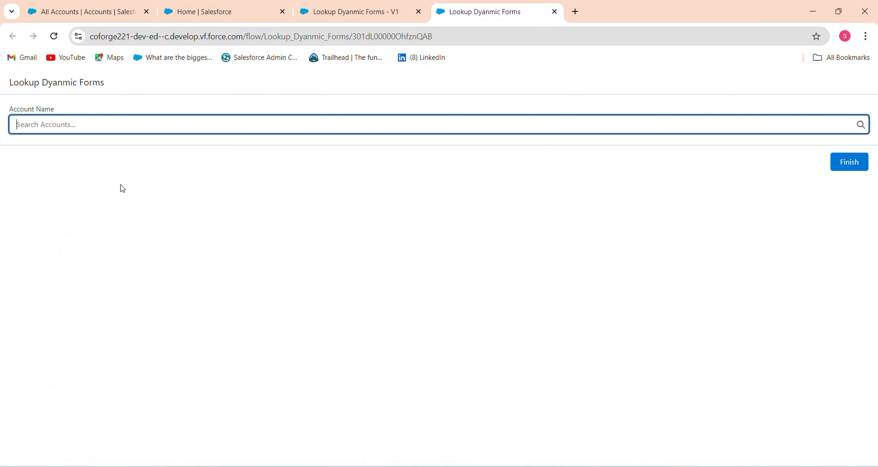
Edit the Lookup dyanic Forms screen in Flow Builder and add the Order Number and Price Book ID fields from VarOpportunity
{"action": "left_click", "coordinate": [359, 5]}
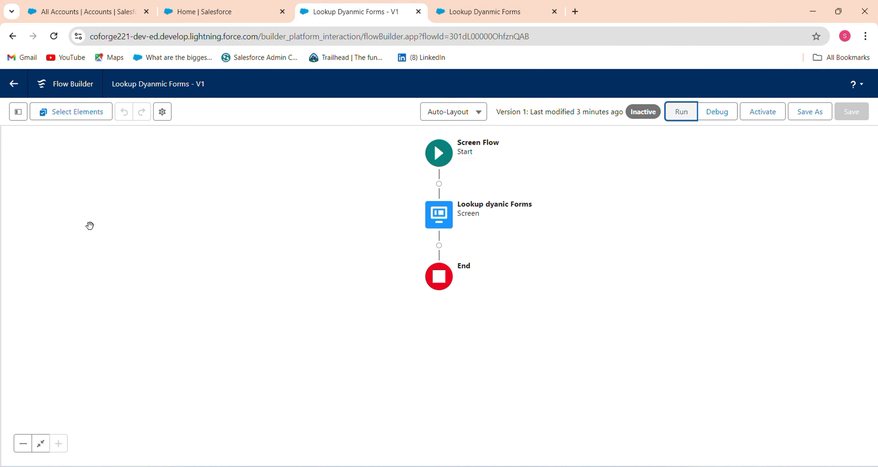
{"action": "left_click", "coordinate": [444, 211]}
{"action": "left_click", "coordinate": [432, 329]}
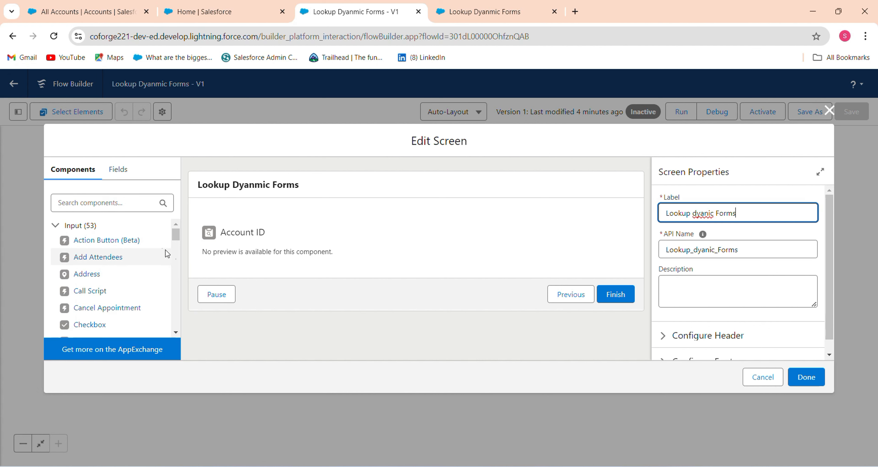
{"action": "left_click", "coordinate": [117, 170]}
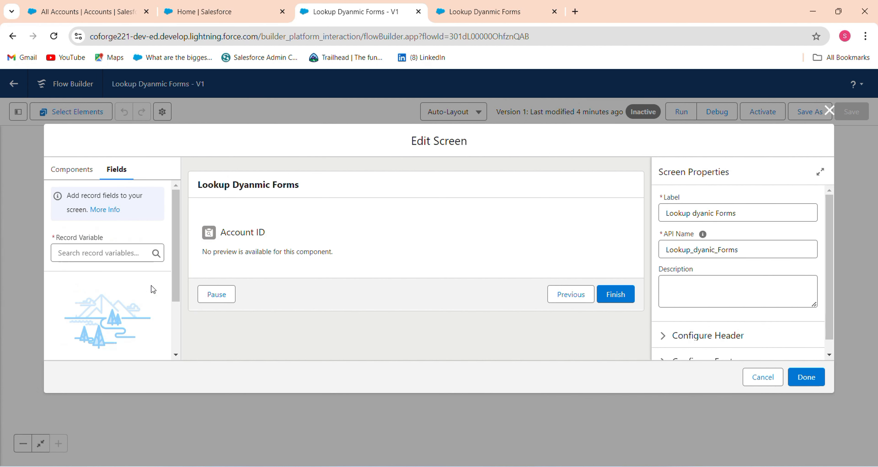
{"action": "left_click", "coordinate": [116, 253]}
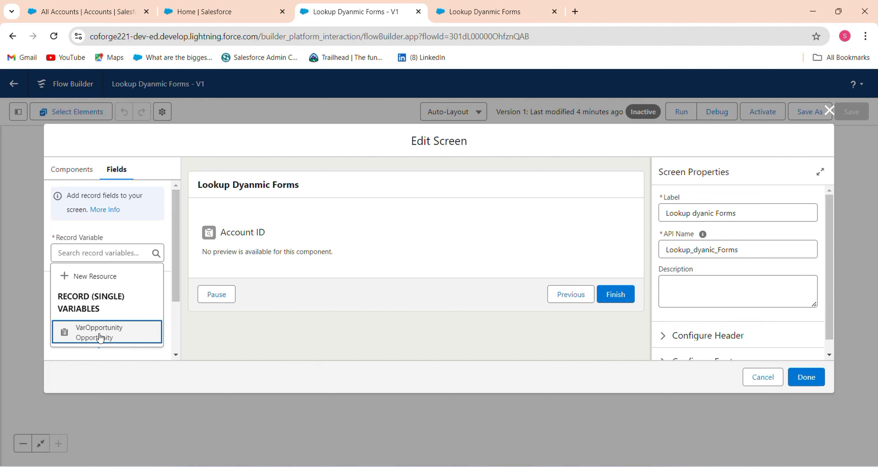
{"action": "left_click", "coordinate": [100, 336]}
{"action": "scroll", "coordinate": [176, 333], "scroll_direction": "down", "scroll_amount": 5}
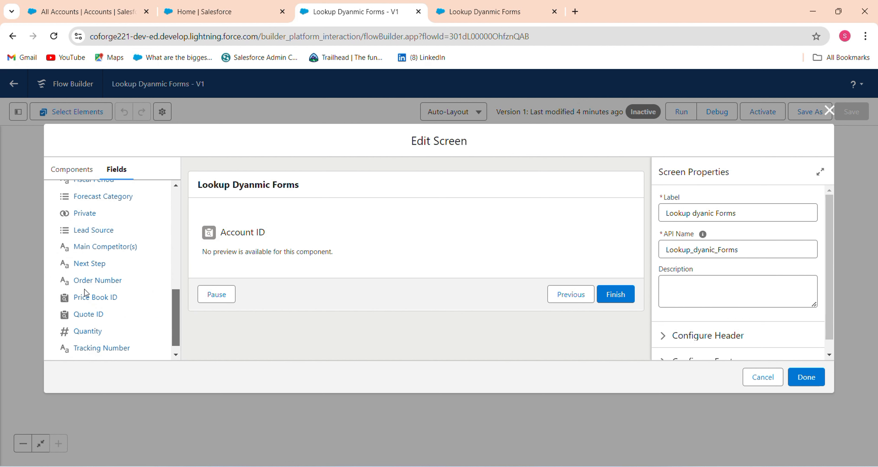
{"action": "left_click_drag", "start_coordinate": [93, 287], "coordinate": [292, 260]}
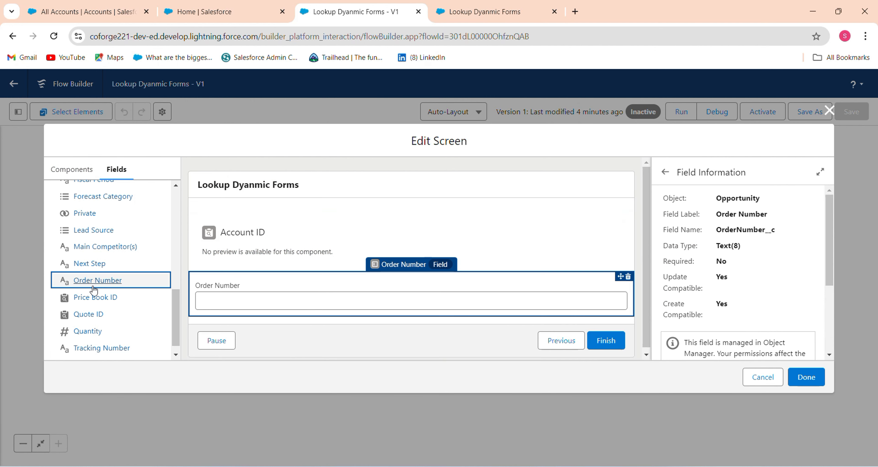
{"action": "left_click_drag", "start_coordinate": [99, 297], "coordinate": [272, 290]}
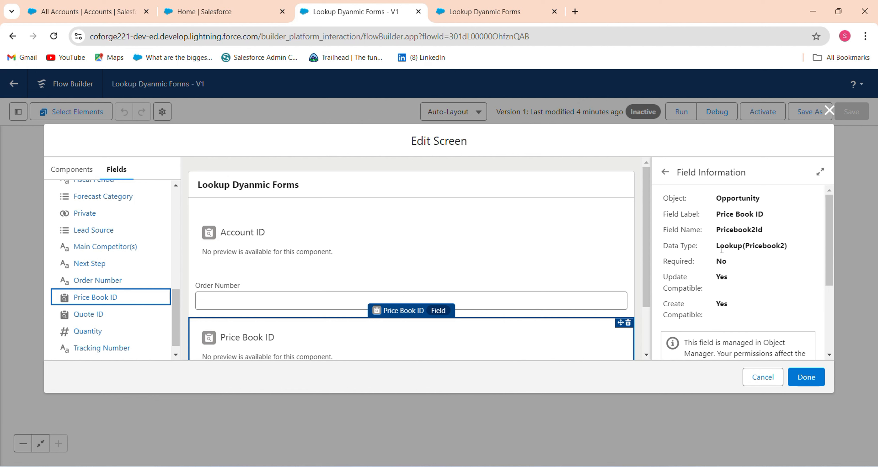
Delete the Price Book ID and Order Number fields from the screen and show the Account ID field's information
{"action": "left_click", "coordinate": [716, 259]}
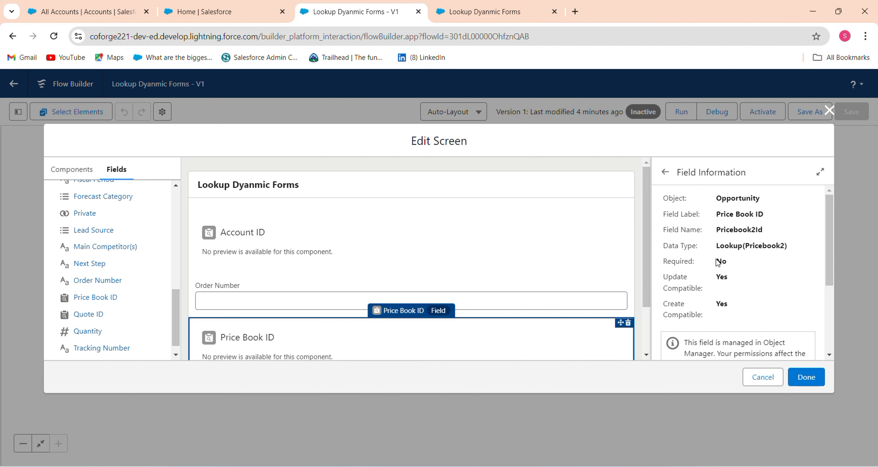
{"action": "left_click_drag", "start_coordinate": [718, 262], "coordinate": [726, 264]}
{"action": "left_click", "coordinate": [629, 323]}
{"action": "left_click", "coordinate": [530, 298]}
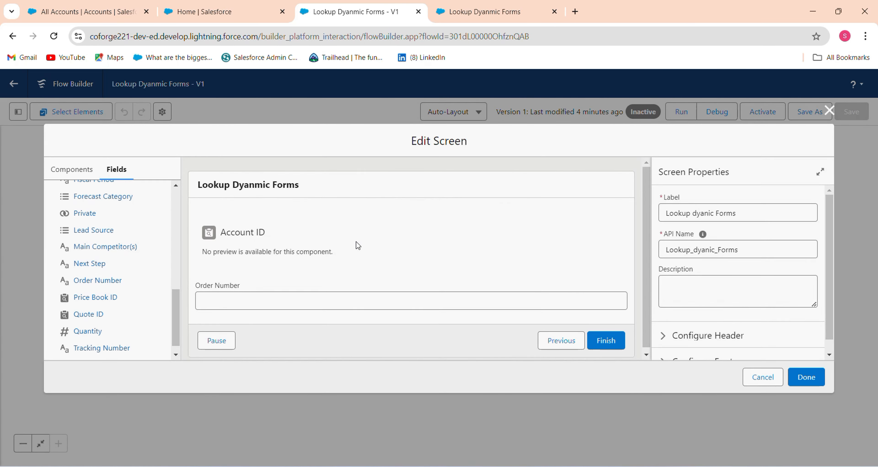
{"action": "left_click", "coordinate": [358, 246]}
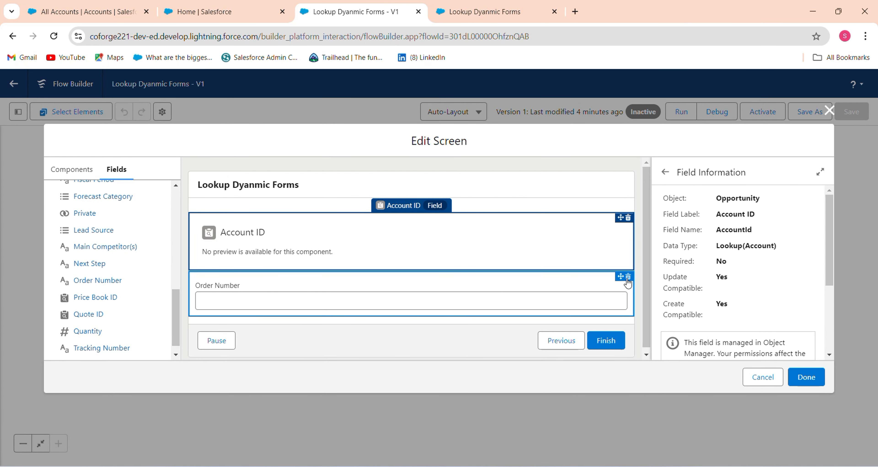
{"action": "left_click", "coordinate": [628, 277]}
{"action": "left_click", "coordinate": [529, 298]}
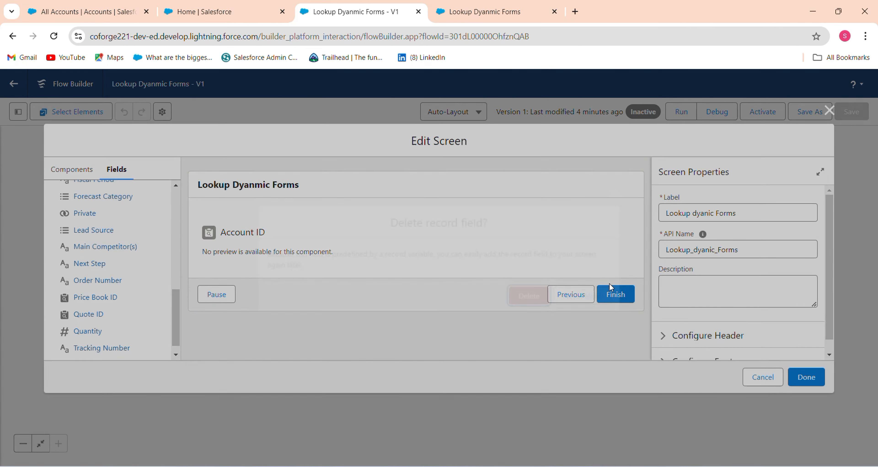
{"action": "left_click", "coordinate": [575, 256]}
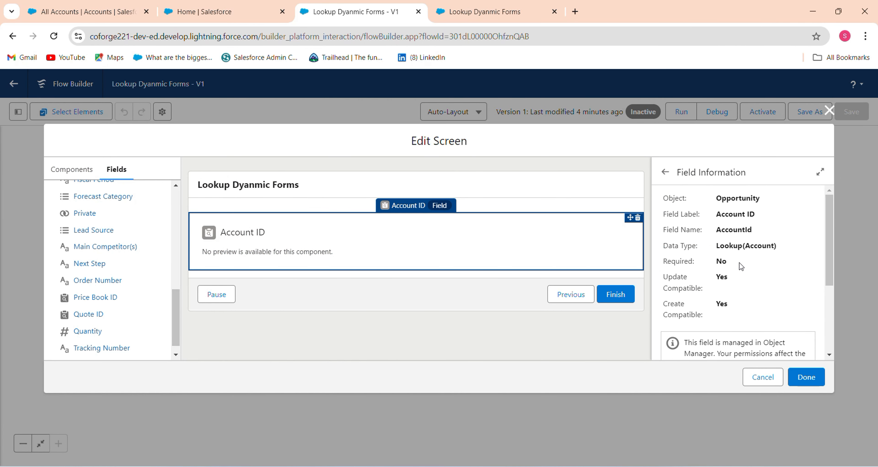
Open the Opportunity Account Name field's definition for editing in Setup and look through its settings
{"action": "left_click", "coordinate": [173, 4]}
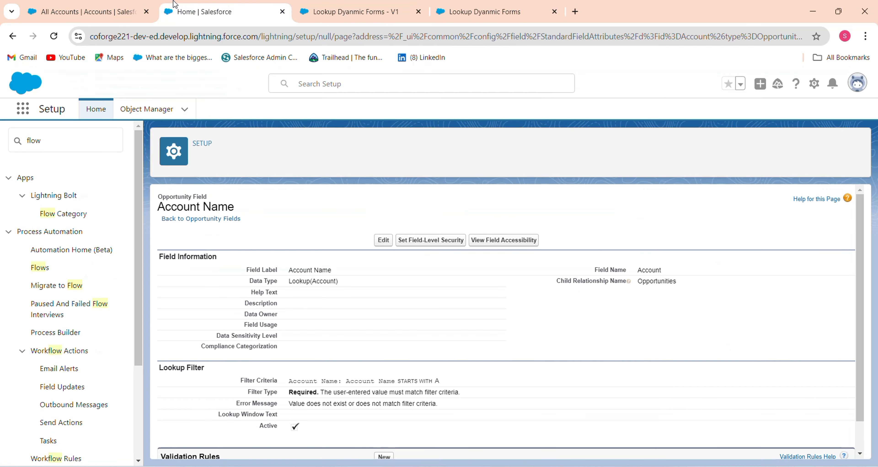
{"action": "left_click", "coordinate": [383, 240]}
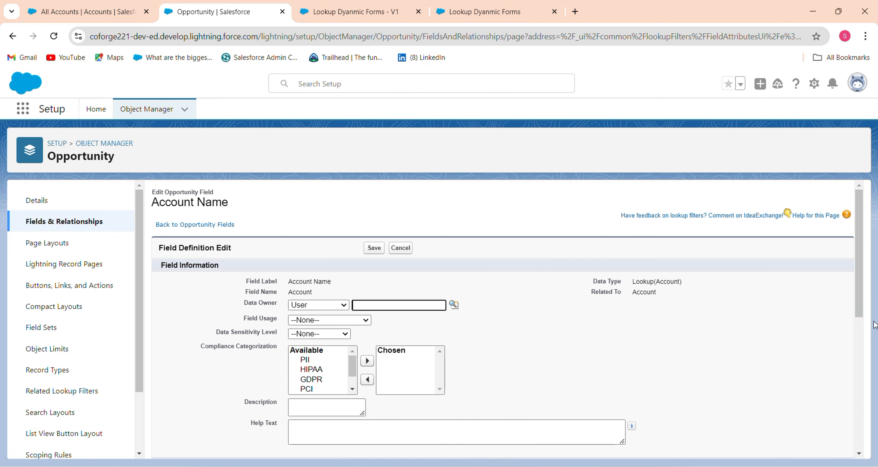
{"action": "left_click_drag", "start_coordinate": [855, 301], "coordinate": [842, 175]}
Make the Account Name field required on the Opportunity Layout page layout and save the layout
{"action": "left_click", "coordinate": [82, 246]}
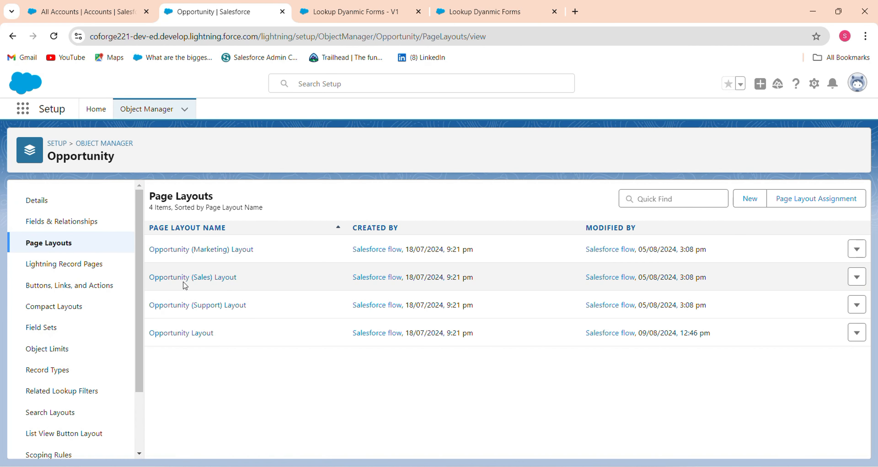
{"action": "left_click", "coordinate": [188, 336]}
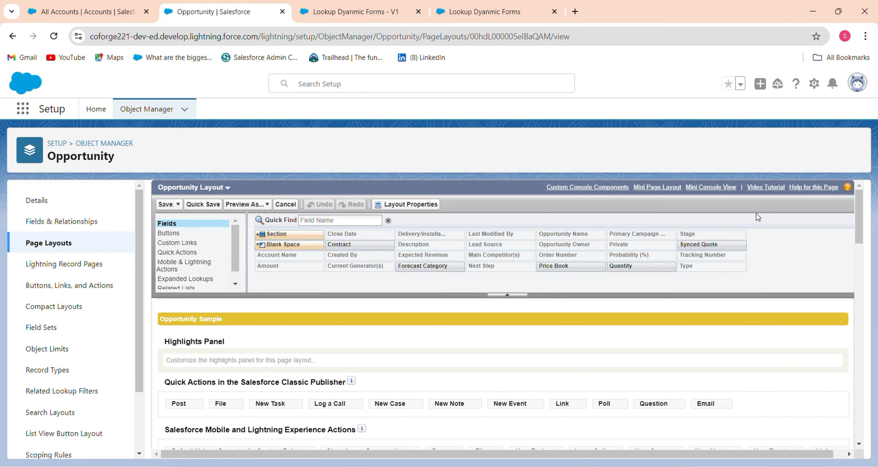
{"action": "left_click_drag", "start_coordinate": [861, 223], "coordinate": [859, 279]}
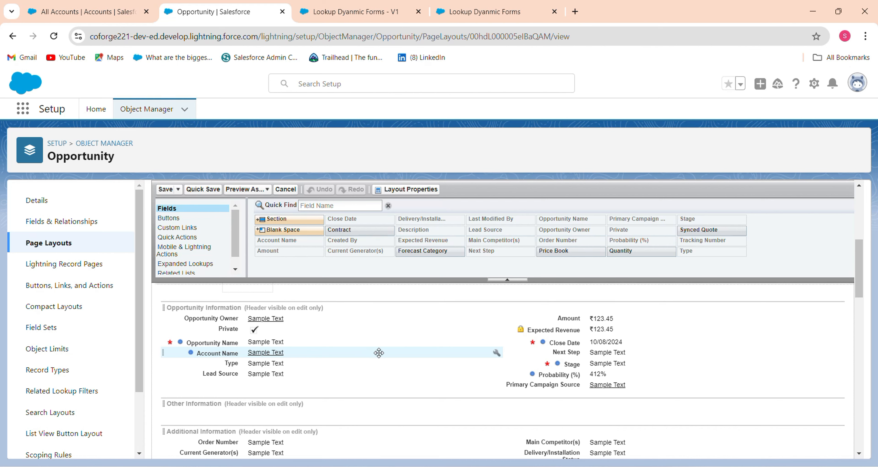
{"action": "left_click", "coordinate": [497, 353]}
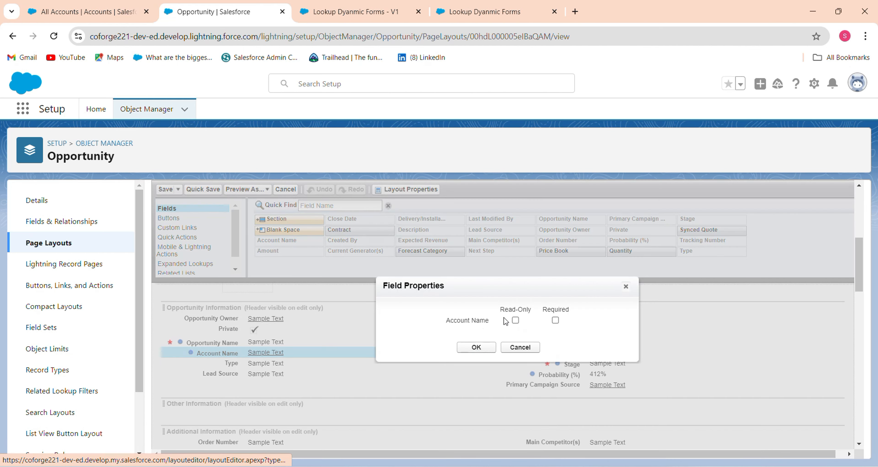
{"action": "left_click", "coordinate": [556, 321]}
{"action": "left_click", "coordinate": [475, 348]}
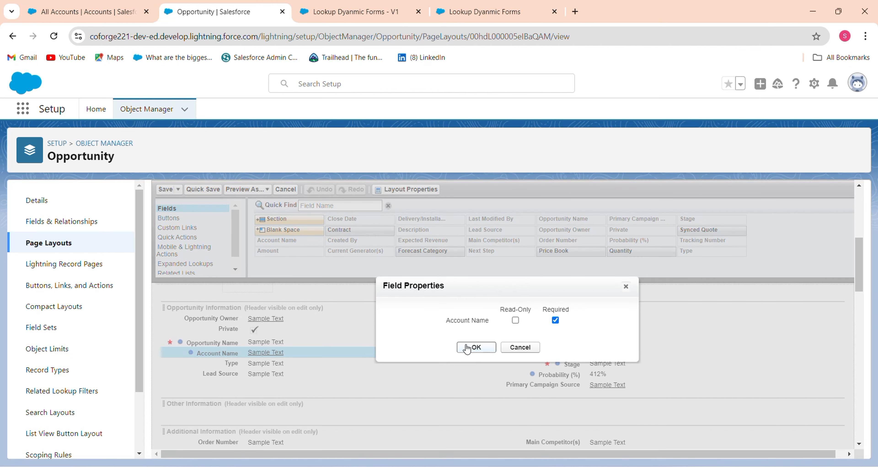
{"action": "left_click", "coordinate": [171, 193]}
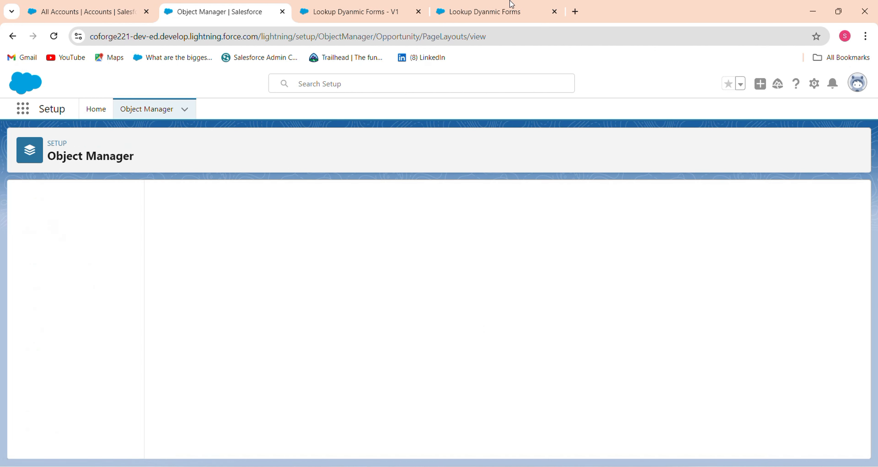
Reload the Lookup Dyanmic Forms flow in Flow Builder and inspect the Account ID field's information on its screen
{"action": "left_click", "coordinate": [522, 6]}
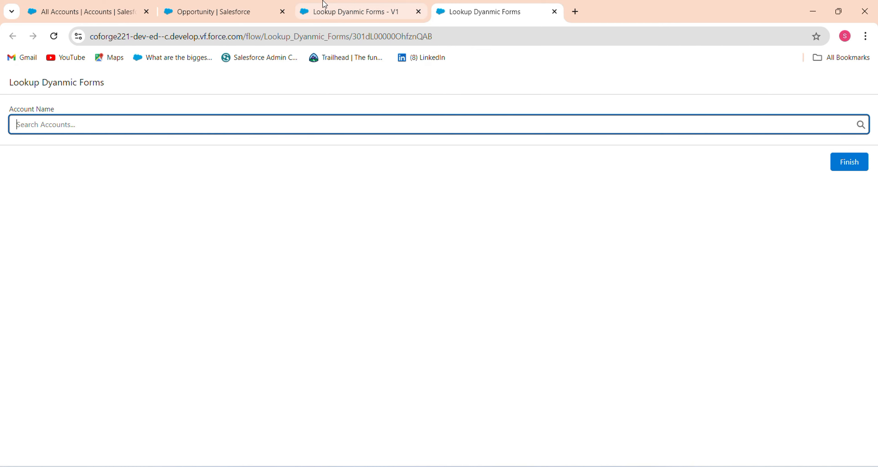
{"action": "left_click", "coordinate": [341, 11]}
{"action": "left_click", "coordinate": [56, 38]}
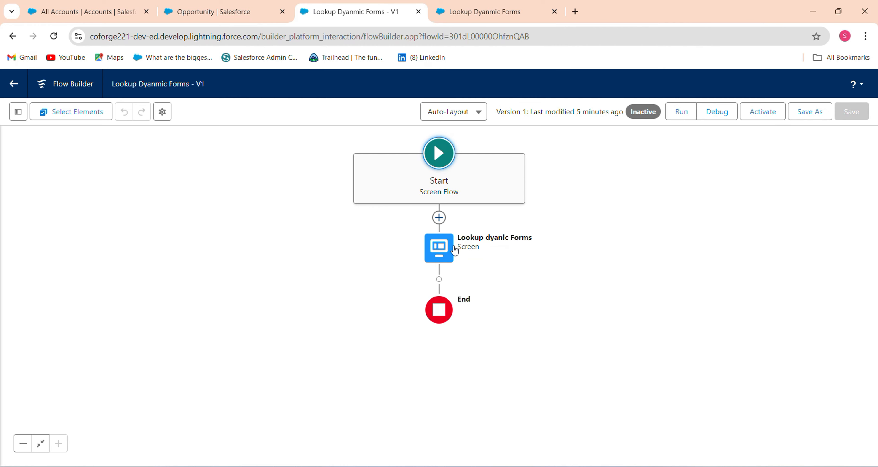
{"action": "left_click", "coordinate": [455, 251]}
{"action": "left_click", "coordinate": [454, 333]}
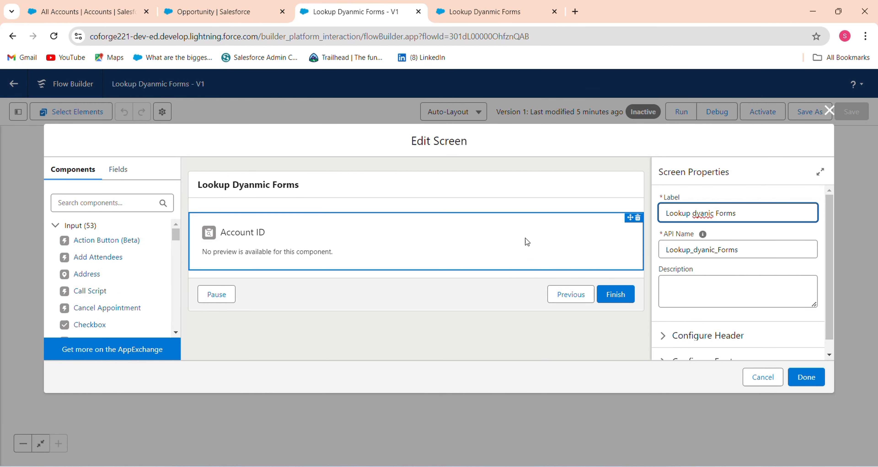
{"action": "left_click", "coordinate": [526, 238]}
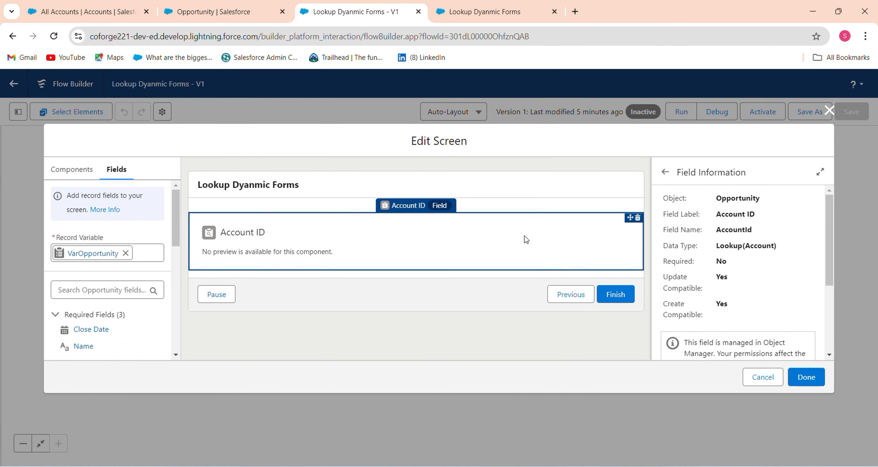
Search the VarOpportunity fields for "Ac", add a second Account ID field to the screen, and delete it again
{"action": "left_click", "coordinate": [227, 4]}
{"action": "left_click", "coordinate": [296, 5]}
{"action": "left_click", "coordinate": [115, 289]}
{"action": "type", "text": "Ac"}
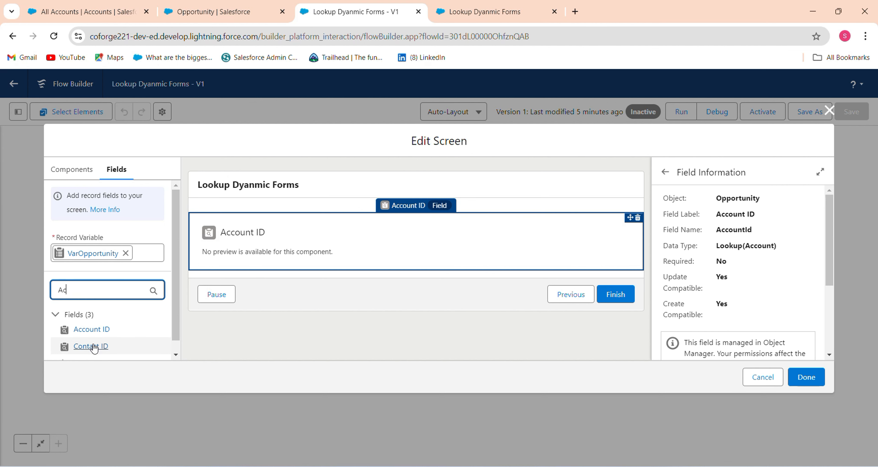
{"action": "left_click_drag", "start_coordinate": [107, 331], "coordinate": [287, 276]}
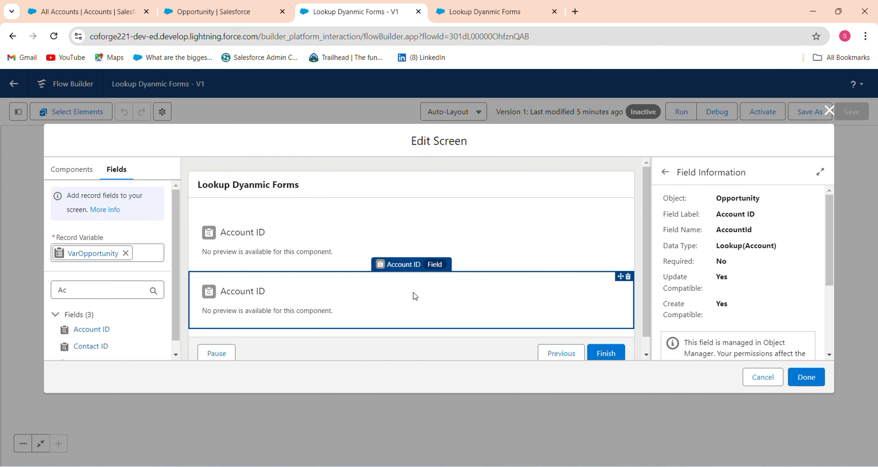
{"action": "left_click", "coordinate": [628, 277]}
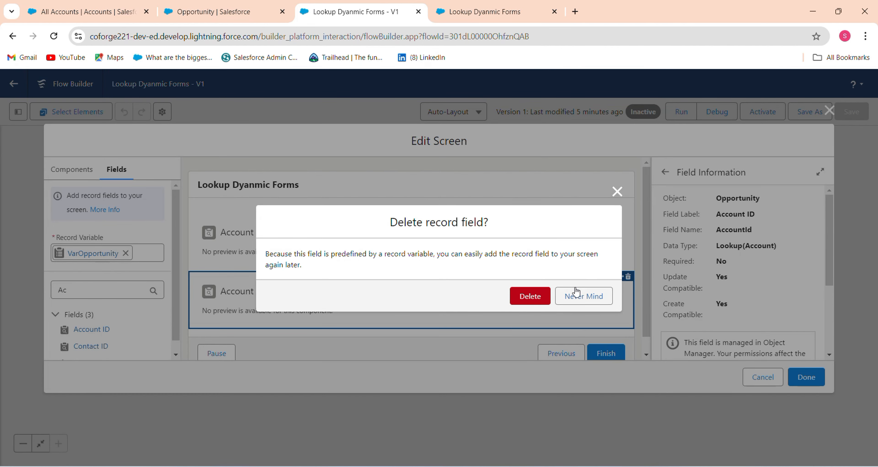
{"action": "left_click", "coordinate": [529, 296]}
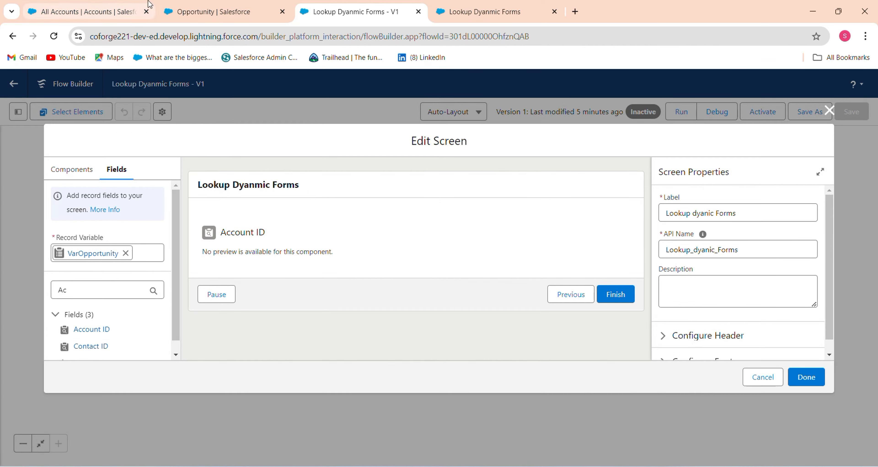
Open the Opportunity Account Name field's definition for editing in Setup and check its settings for a required option
{"action": "left_click", "coordinate": [251, 5]}
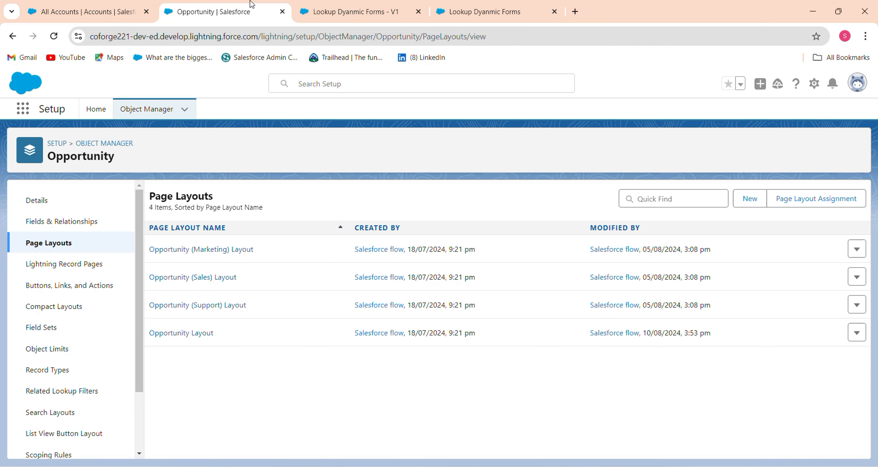
{"action": "left_click", "coordinate": [60, 222]}
{"action": "left_click", "coordinate": [534, 204]}
{"action": "type", "text": "Acc"}
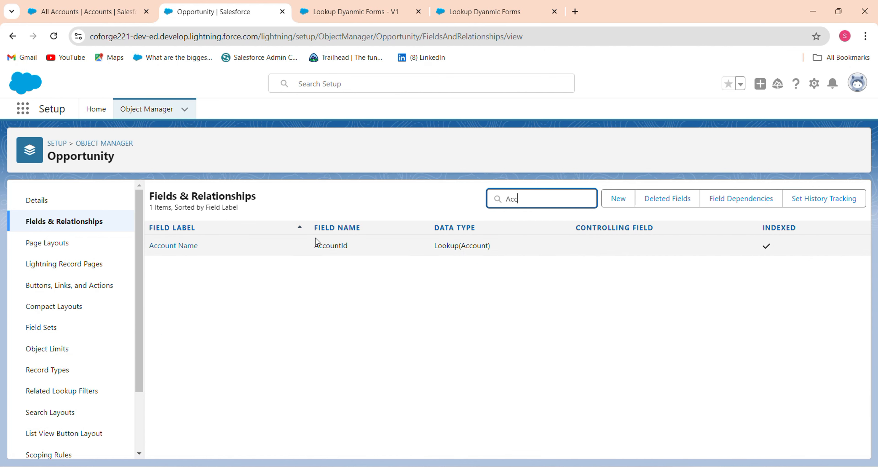
{"action": "left_click", "coordinate": [162, 248]}
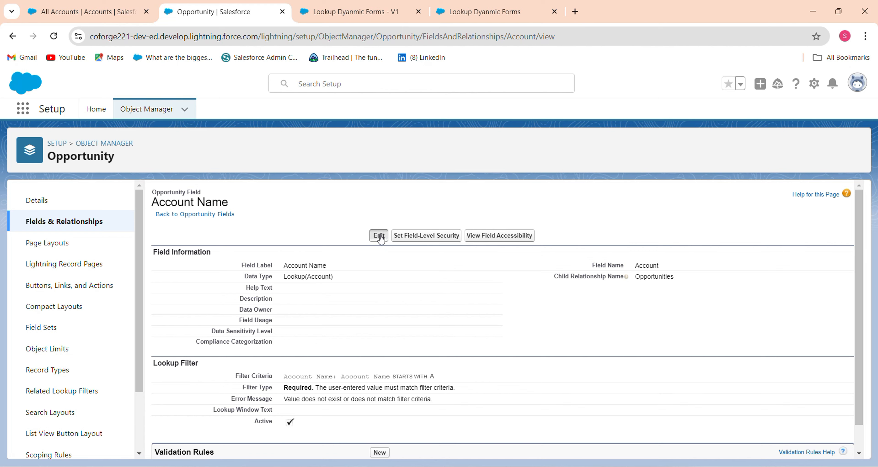
{"action": "left_click", "coordinate": [378, 236]}
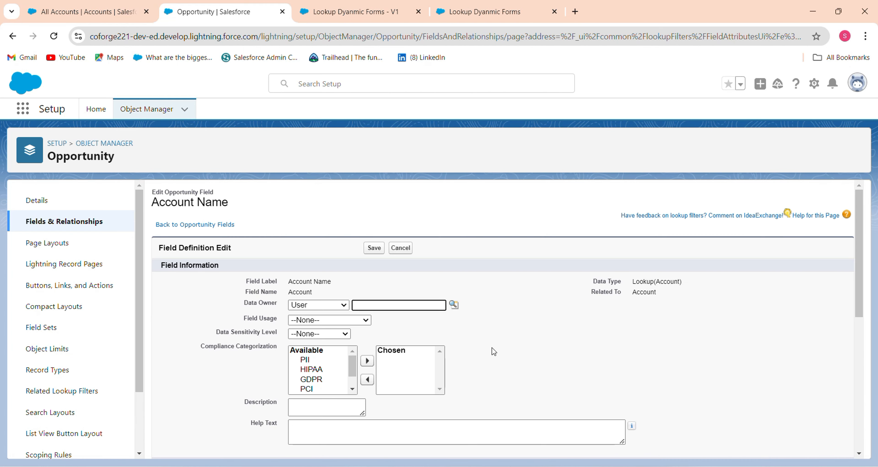
{"action": "left_click_drag", "start_coordinate": [859, 311], "coordinate": [823, 168]}
Open the Burlington Textiles Weaving Plant Generator opportunity in Sales and edit its record page in Lightning App Builder
{"action": "left_click", "coordinate": [41, 4]}
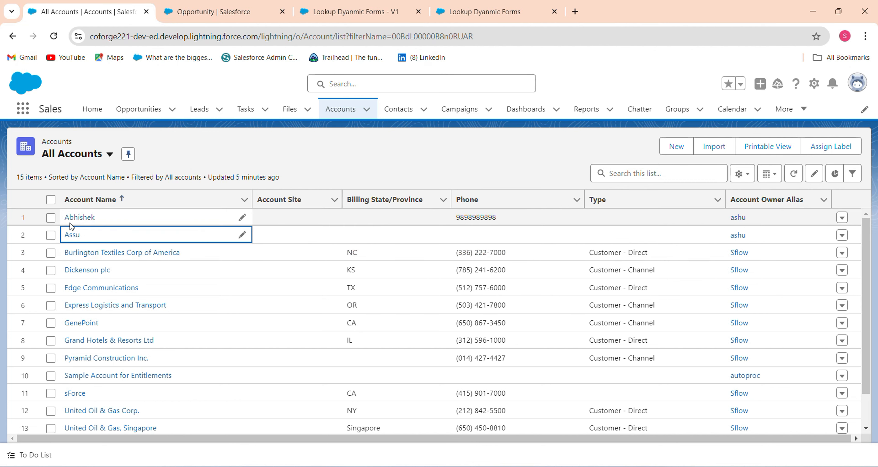
{"action": "left_click", "coordinate": [148, 110]}
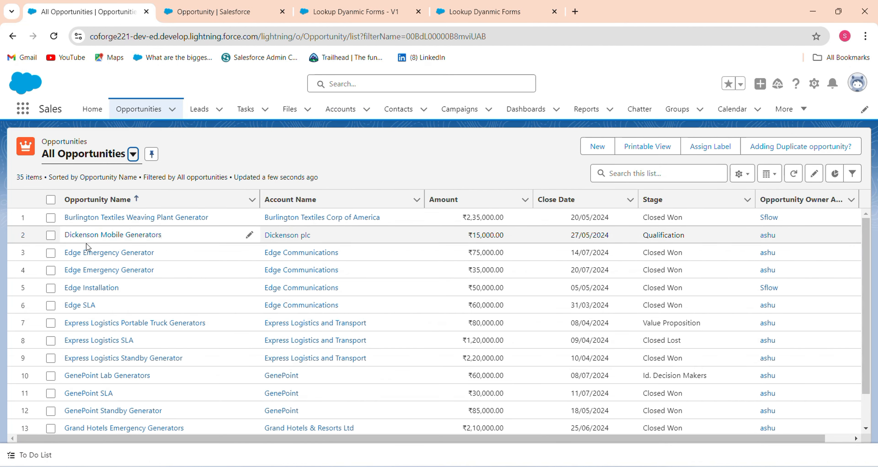
{"action": "left_click", "coordinate": [98, 218]}
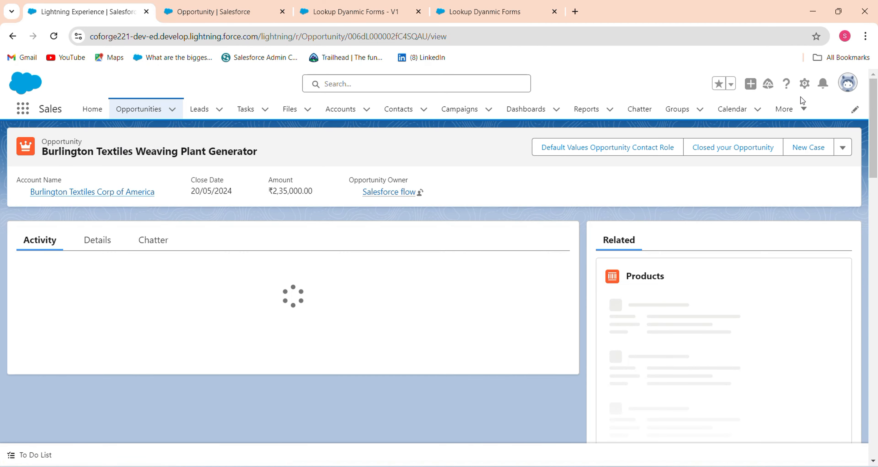
{"action": "left_click", "coordinate": [804, 84]}
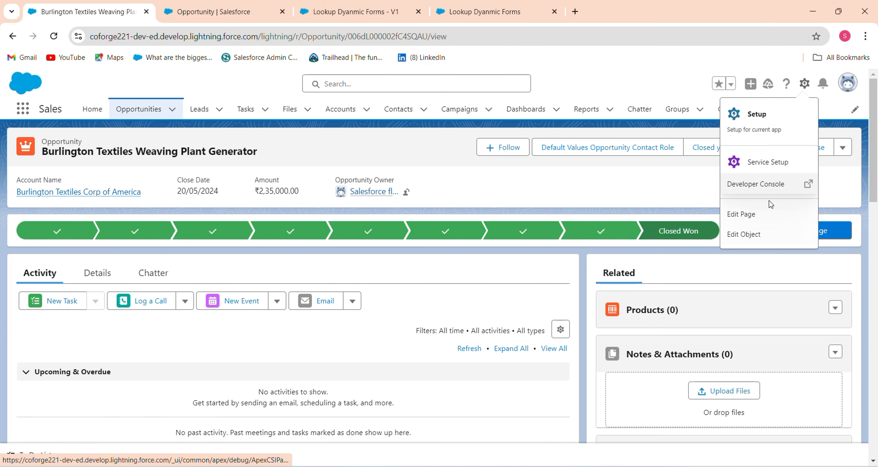
{"action": "left_click", "coordinate": [765, 221]}
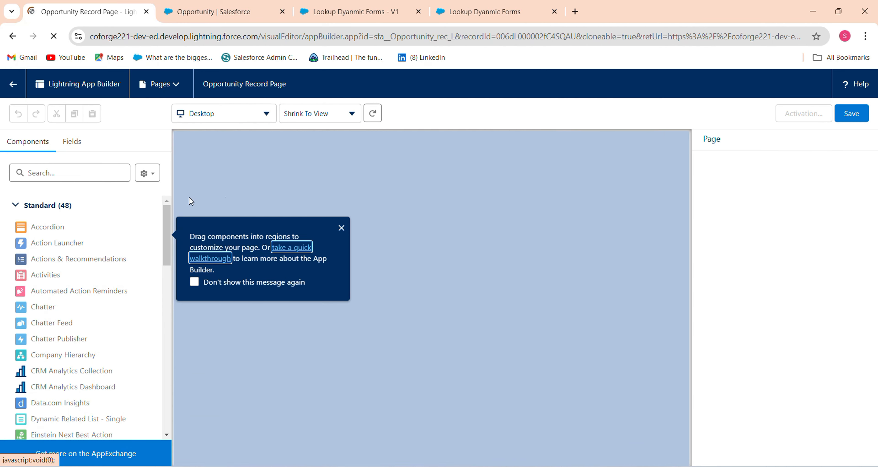
{"action": "left_click", "coordinate": [342, 228]}
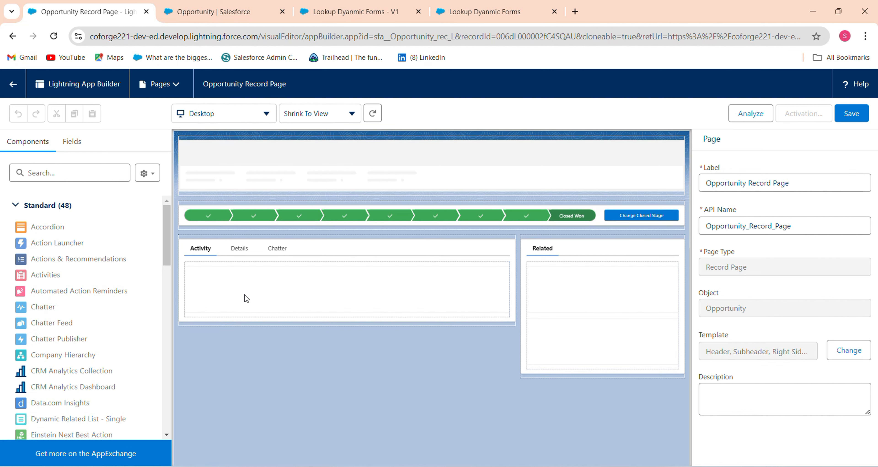
Upgrade the Record Detail component under Details to Dynamic Forms, using Opportunity Layout as the source
{"action": "left_click", "coordinate": [240, 249]}
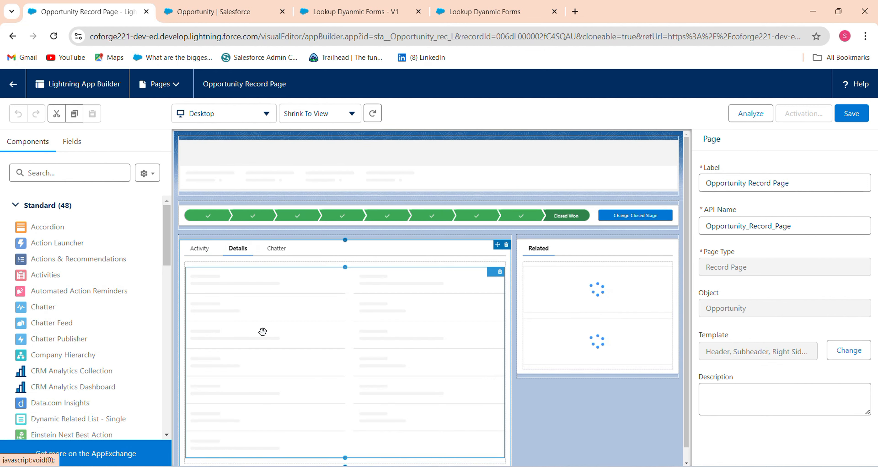
{"action": "left_click", "coordinate": [262, 322]}
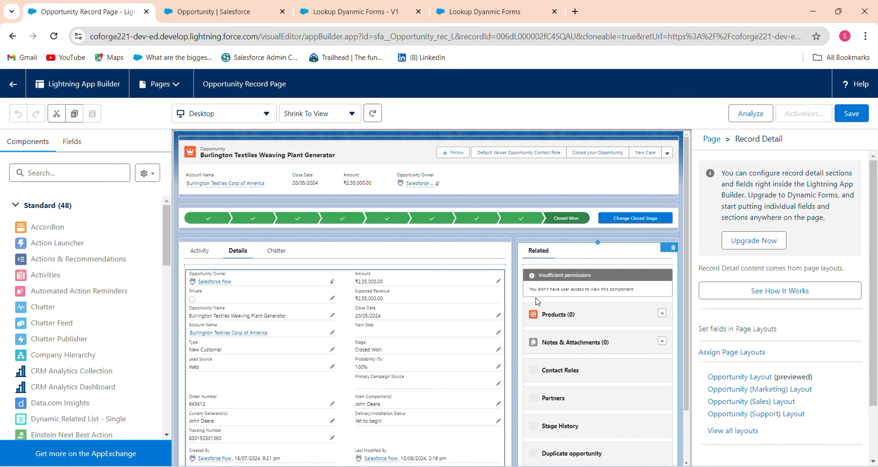
{"action": "left_click", "coordinate": [754, 240]}
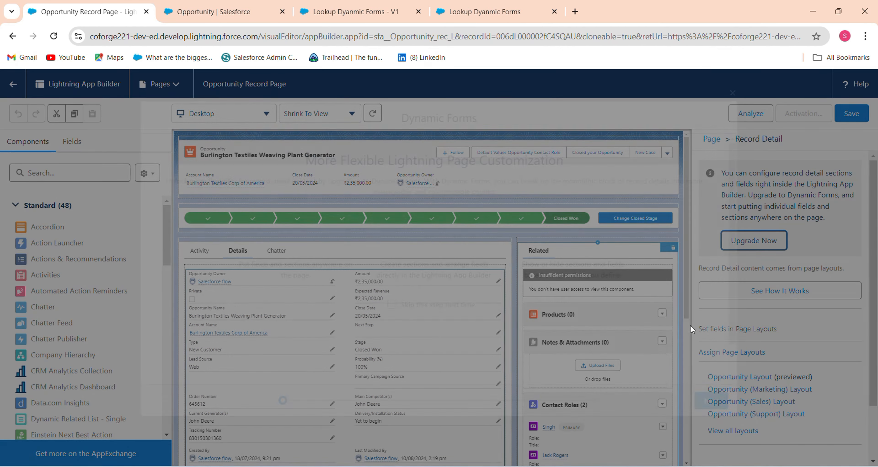
{"action": "left_click", "coordinate": [720, 405]}
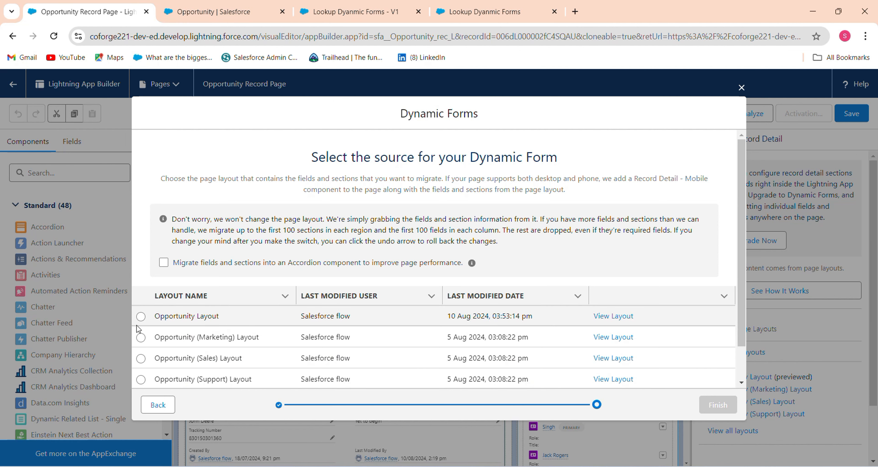
{"action": "left_click", "coordinate": [141, 318]}
{"action": "left_click", "coordinate": [718, 405]}
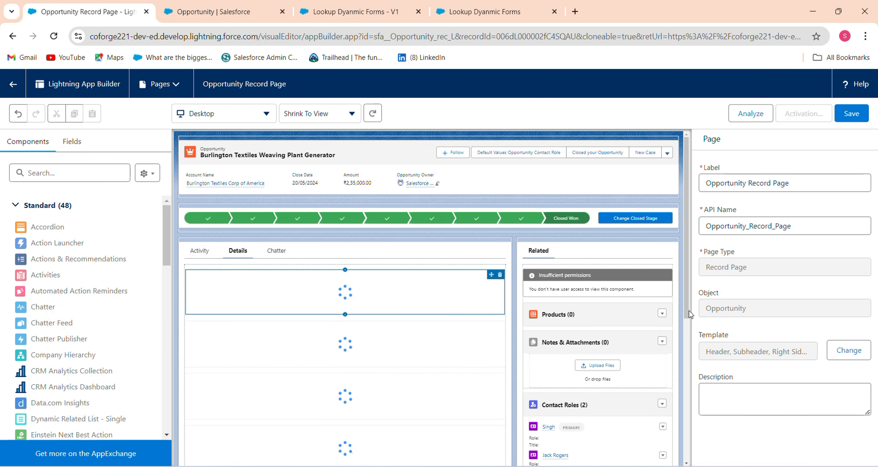
Check that the Account Name field's UI behavior is Required, and save the record page despite the missing required field
{"action": "left_click_drag", "start_coordinate": [687, 314], "coordinate": [681, 372]}
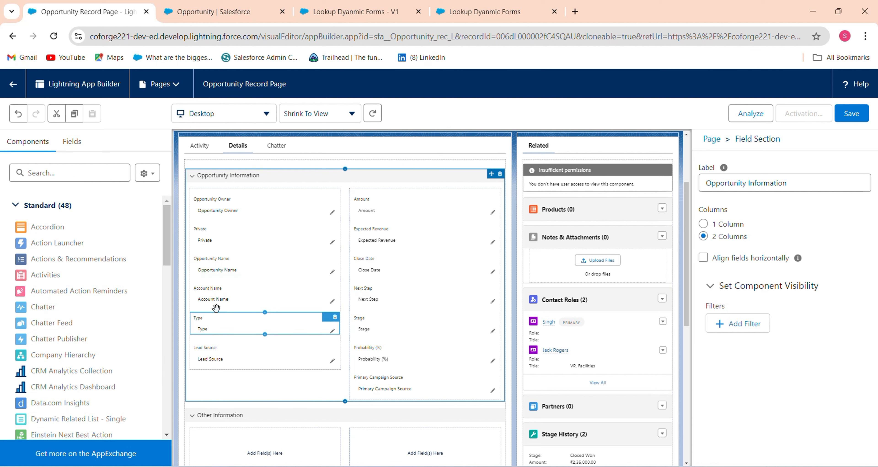
{"action": "left_click", "coordinate": [243, 295]}
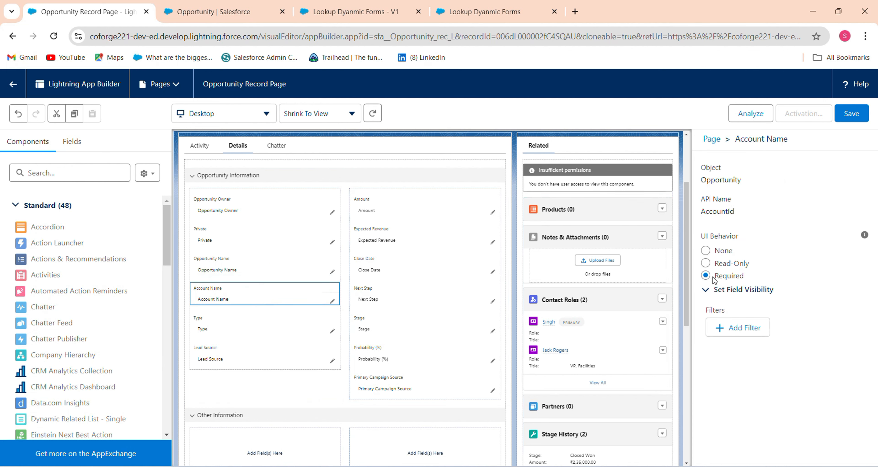
{"action": "left_click", "coordinate": [851, 113]}
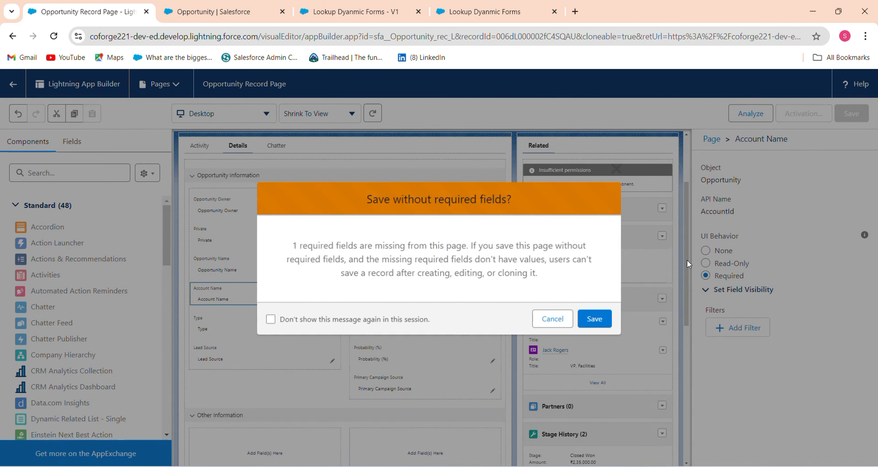
{"action": "left_click", "coordinate": [595, 319]}
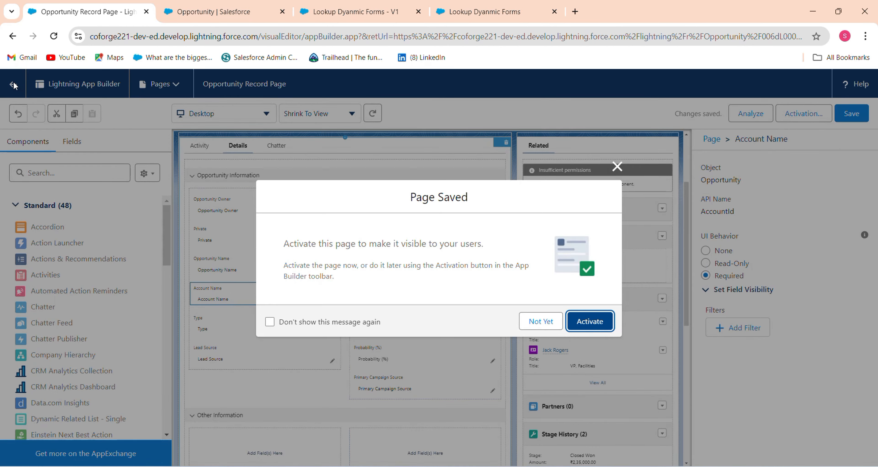
Activate the Opportunity Record Page as the org default for desktop and phone
{"action": "left_click", "coordinate": [591, 322]}
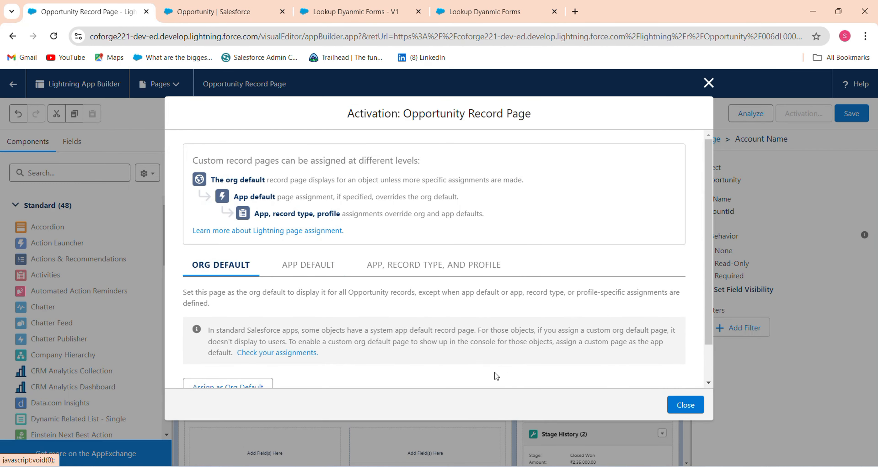
{"action": "left_click", "coordinate": [228, 388]}
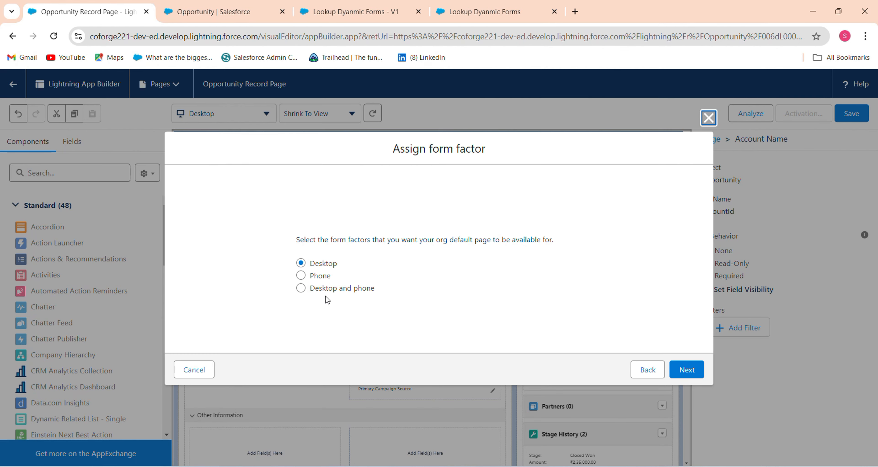
{"action": "left_click", "coordinate": [335, 292]}
{"action": "left_click", "coordinate": [688, 372]}
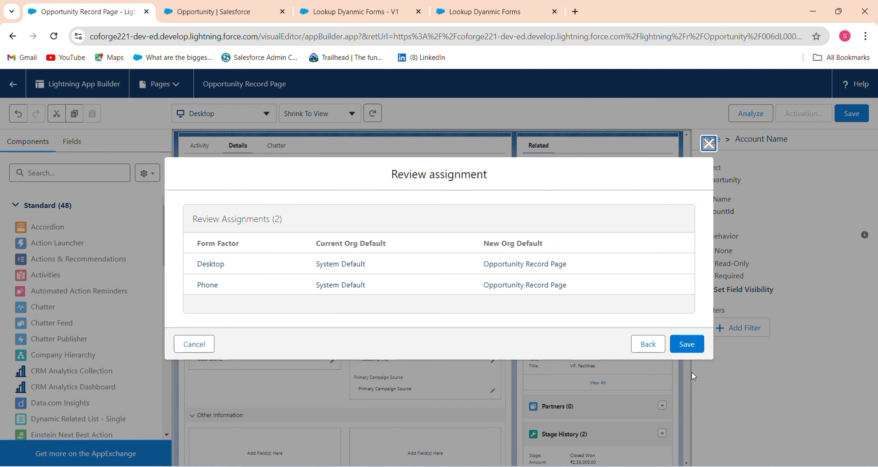
{"action": "left_click", "coordinate": [699, 344]}
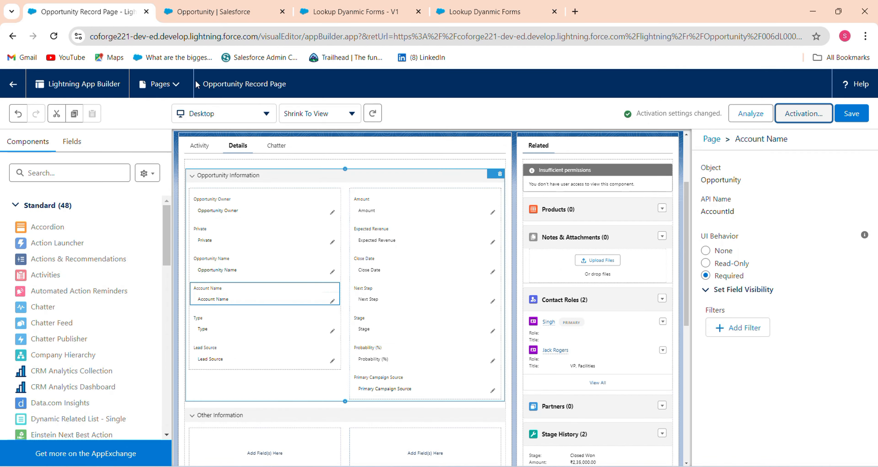
Save the record page again despite the missing required field and leave Lightning App Builder
{"action": "left_click", "coordinate": [847, 116]}
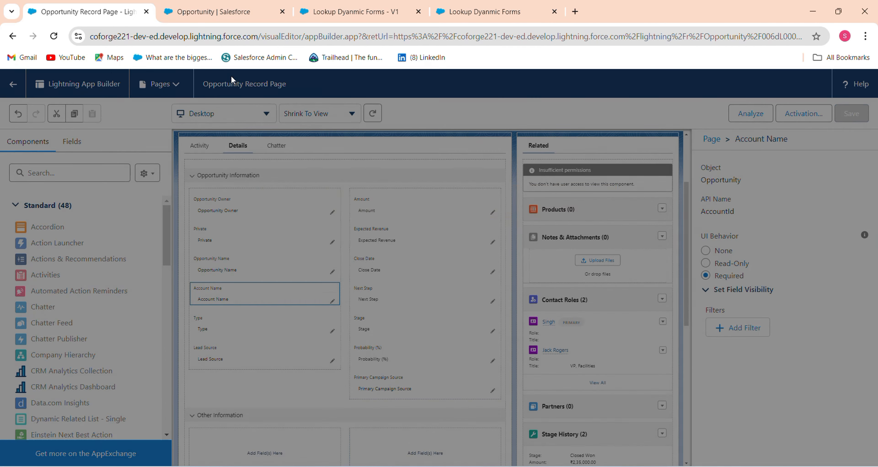
{"action": "left_click", "coordinate": [611, 322]}
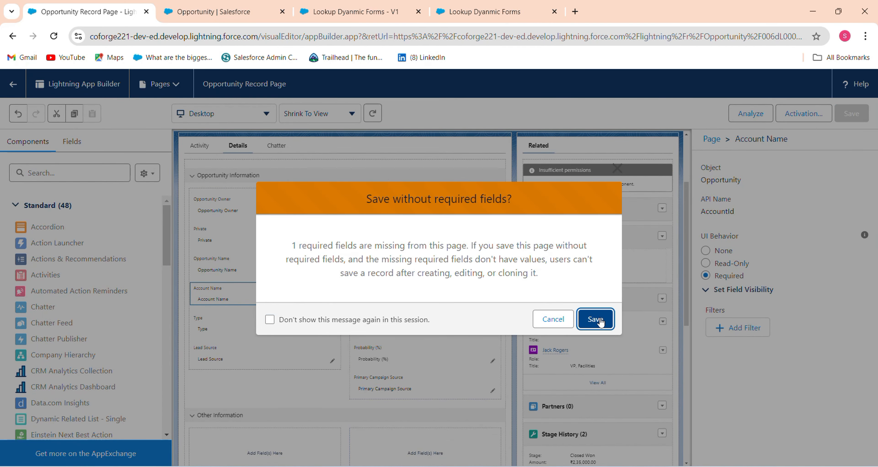
{"action": "left_click", "coordinate": [9, 88]}
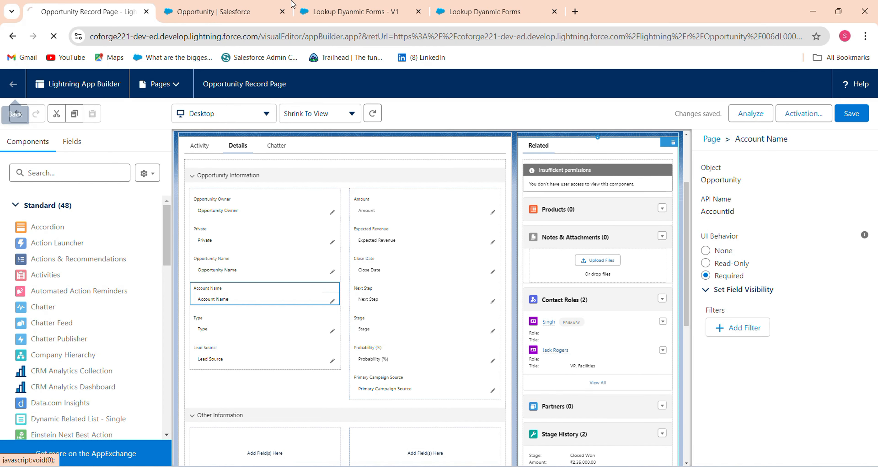
Reload the Lookup Dyanmic Forms flow and examine the Account ID field's information in the Lookup dyanic Forms screen
{"action": "left_click", "coordinate": [354, 12]}
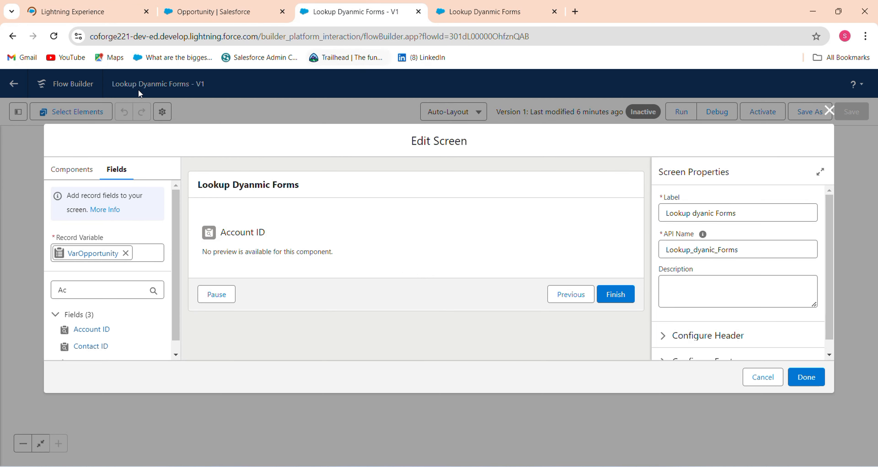
{"action": "left_click", "coordinate": [60, 42]}
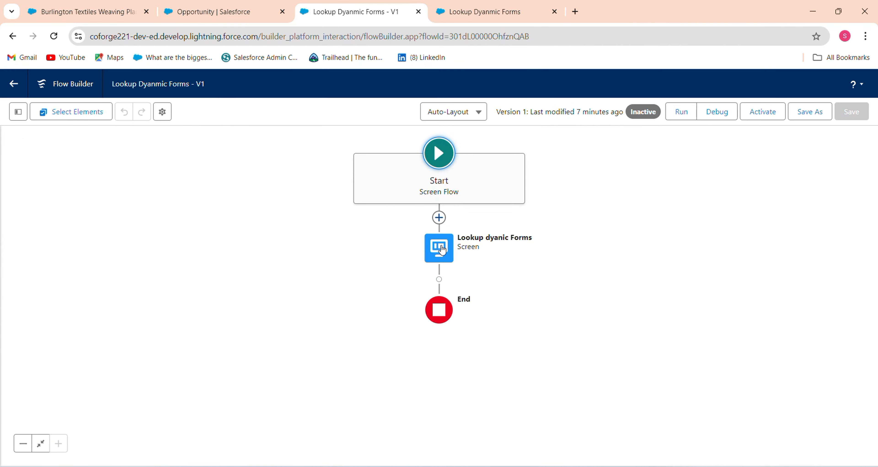
{"action": "double_click", "coordinate": [442, 250]}
{"action": "left_click", "coordinate": [440, 240]}
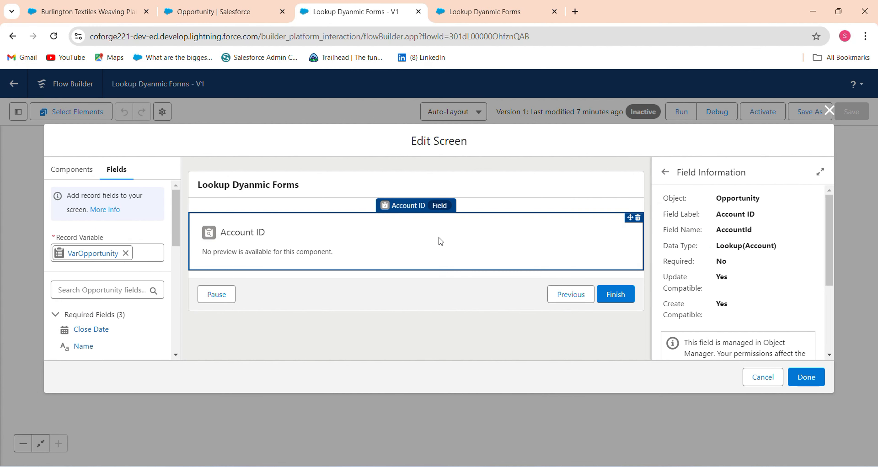
{"action": "left_click_drag", "start_coordinate": [833, 270], "coordinate": [827, 350]}
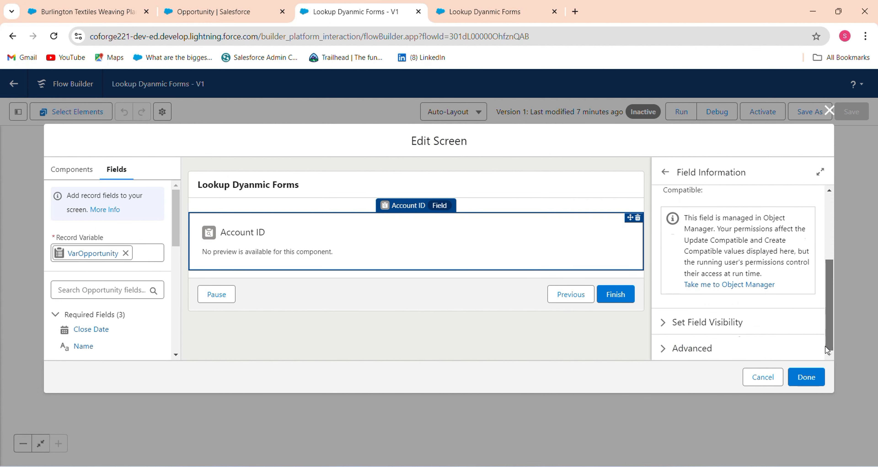
Open the Opportunity Account Name field in Object Manager, review its field-level security by profile, and leave without changes
{"action": "left_click", "coordinate": [732, 285]}
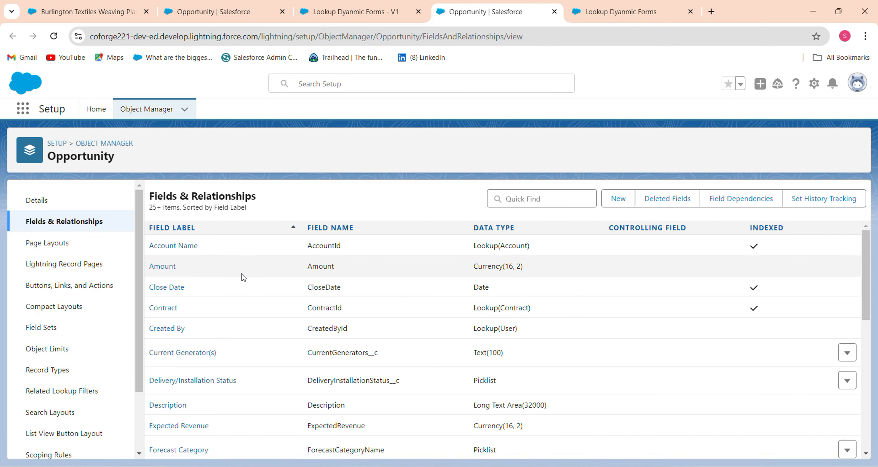
{"action": "left_click", "coordinate": [202, 245]}
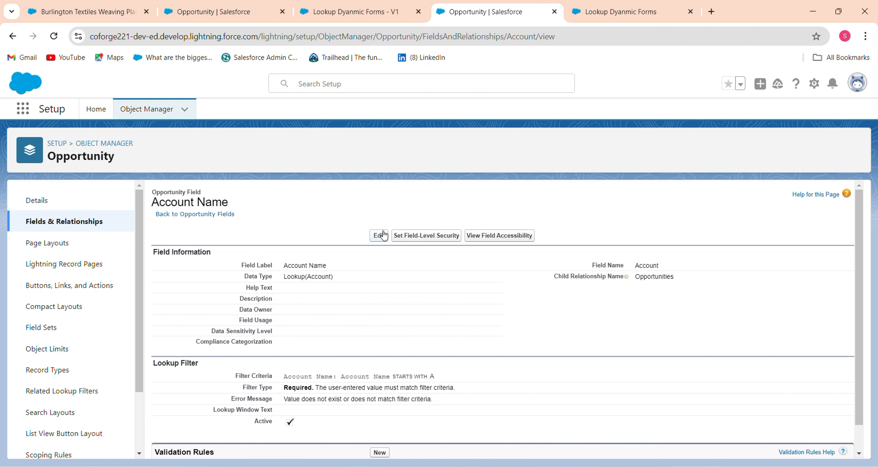
{"action": "left_click", "coordinate": [444, 239]}
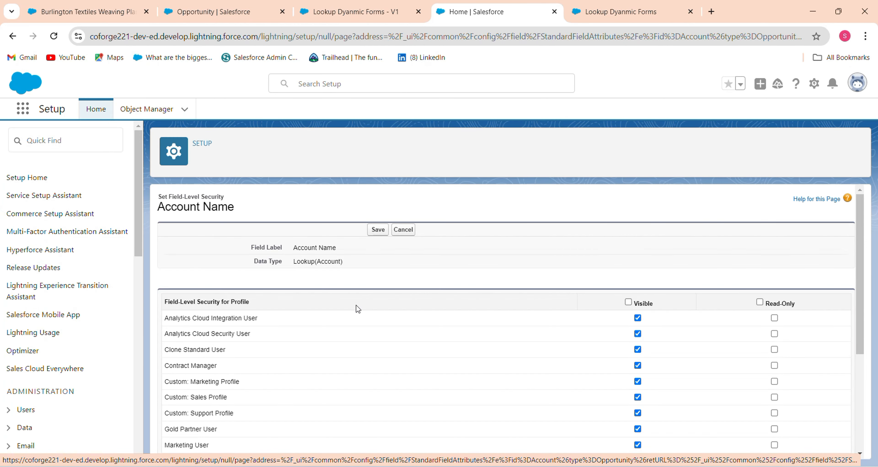
{"action": "scroll", "coordinate": [865, 375], "scroll_direction": "down", "scroll_amount": 5}
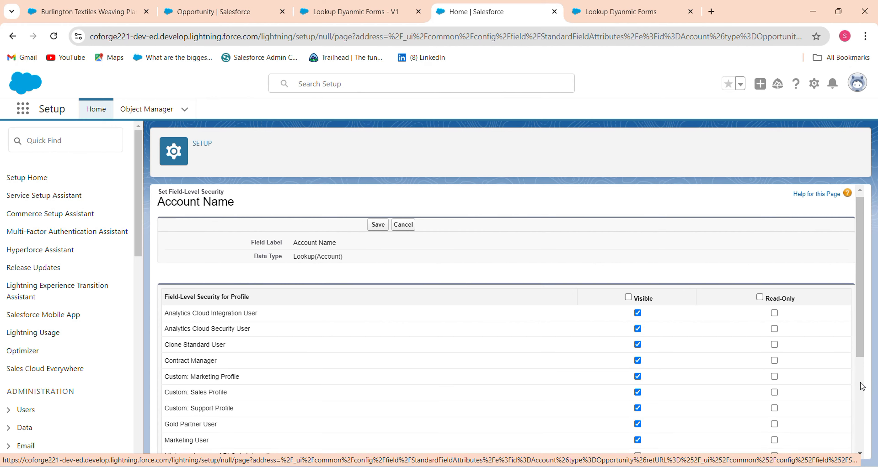
{"action": "scroll", "coordinate": [862, 388], "scroll_direction": "up", "scroll_amount": 5}
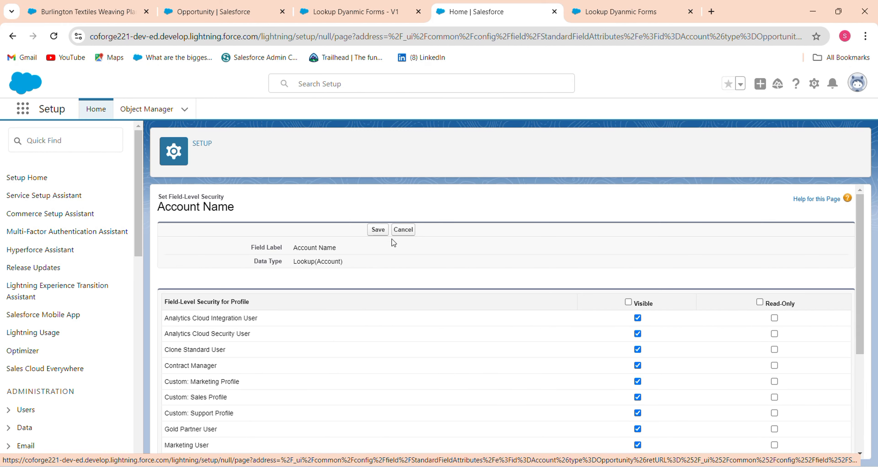
{"action": "left_click", "coordinate": [403, 230]}
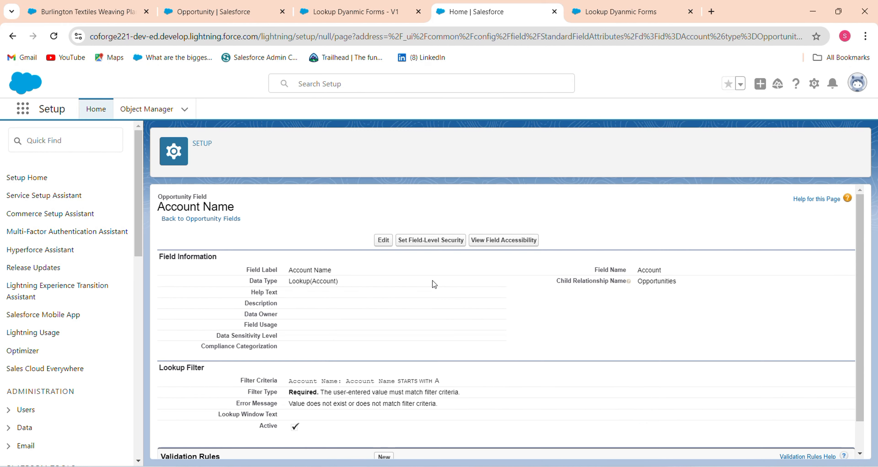
View field accessibility for Account Name, and review and save the System Administrator profile's access settings for it
{"action": "left_click", "coordinate": [491, 238]}
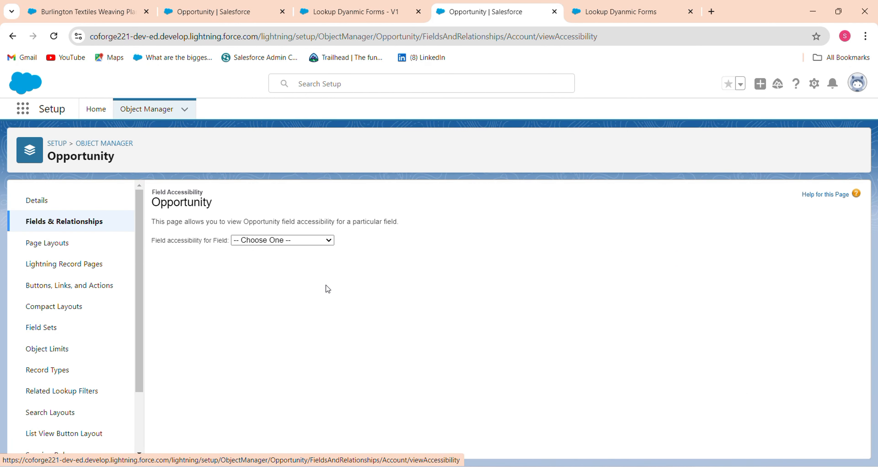
{"action": "left_click", "coordinate": [317, 241]}
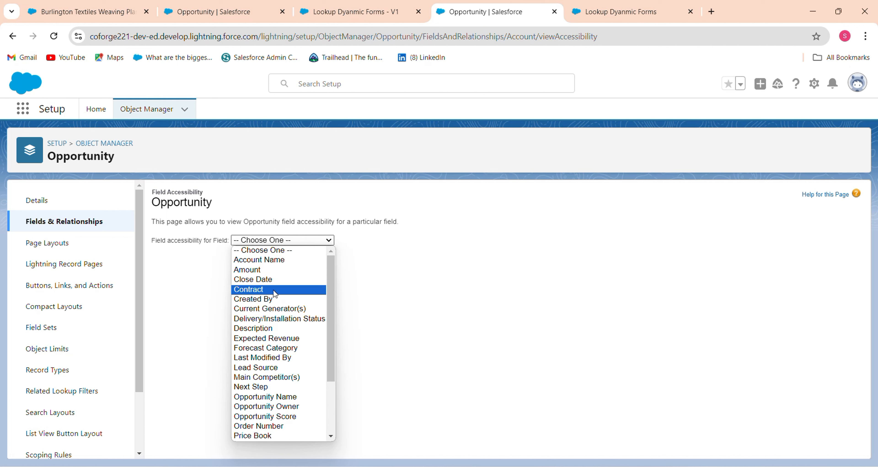
{"action": "left_click", "coordinate": [305, 260]}
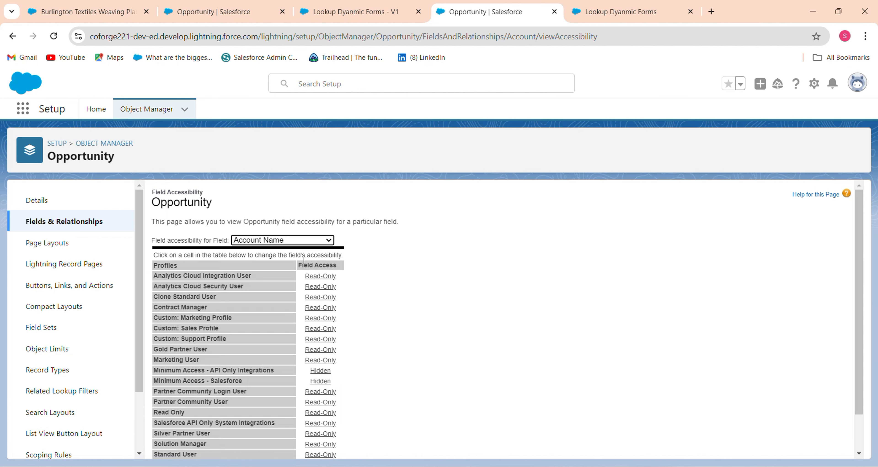
{"action": "scroll", "coordinate": [835, 425], "scroll_direction": "down", "scroll_amount": 2}
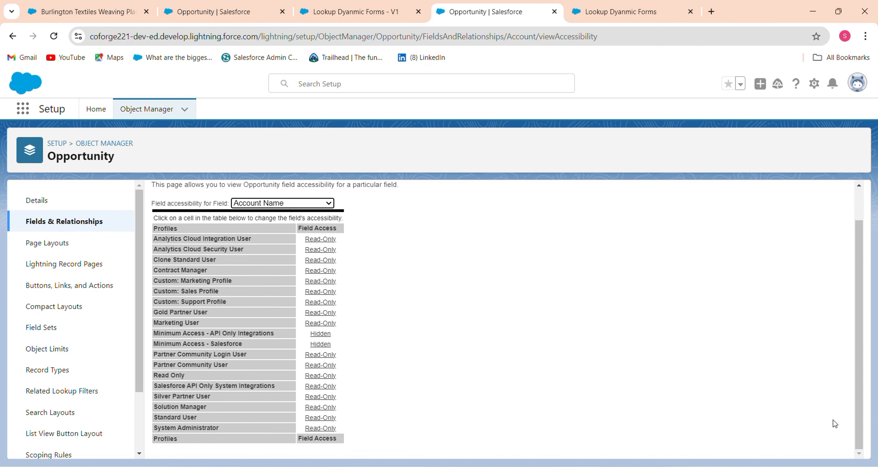
{"action": "left_click", "coordinate": [322, 430]}
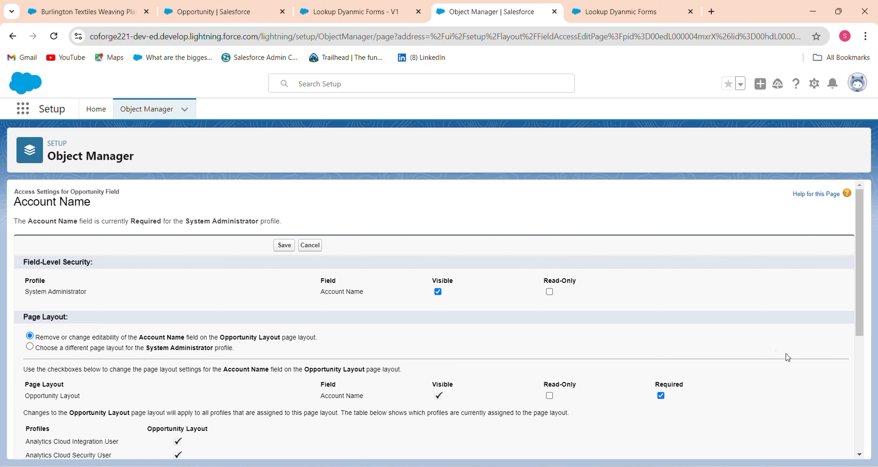
{"action": "left_click_drag", "start_coordinate": [859, 337], "coordinate": [854, 453]}
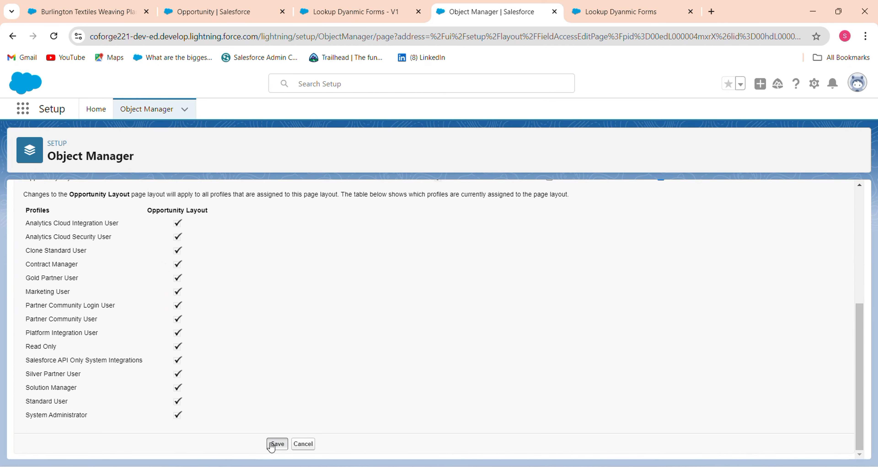
Recheck whether the Account ID field is required in the flow's screen, and close the screen editor without changes
{"action": "left_click", "coordinate": [324, 5]}
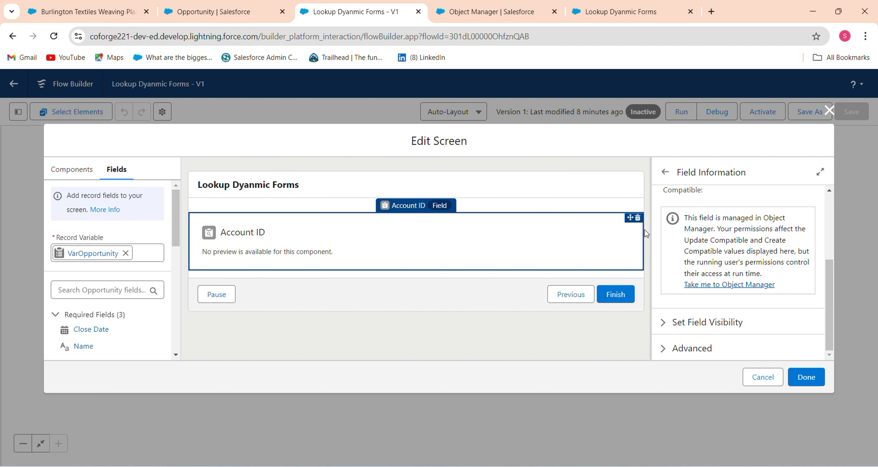
{"action": "left_click", "coordinate": [824, 345]}
{"action": "scroll", "coordinate": [819, 243], "scroll_direction": "up", "scroll_amount": 5}
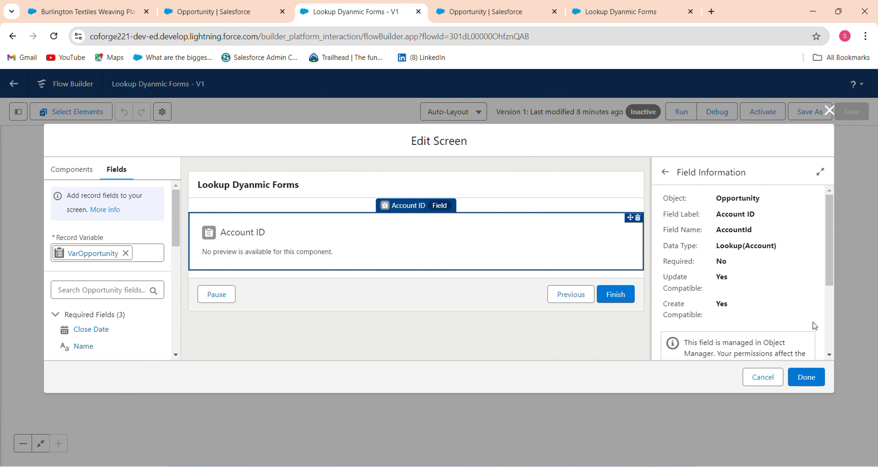
{"action": "left_click", "coordinate": [763, 377]}
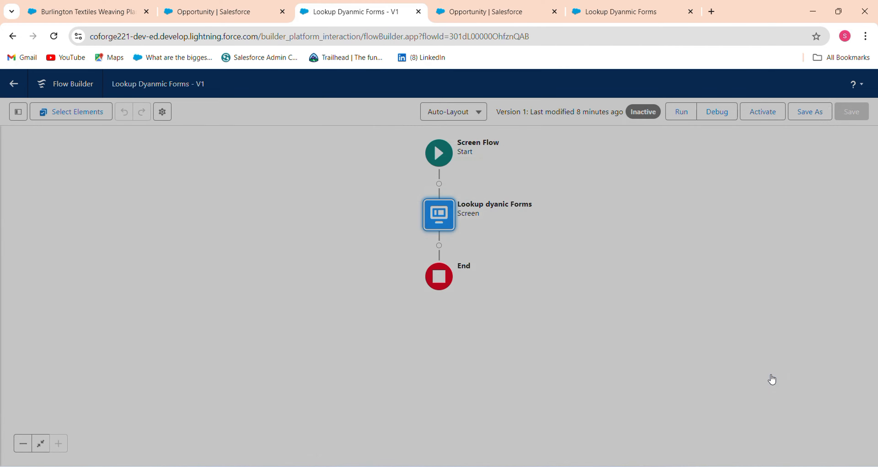